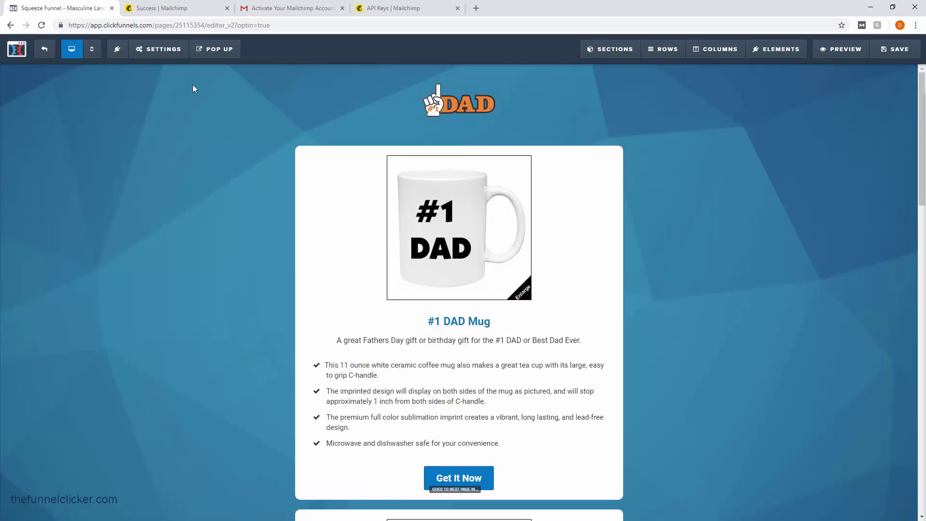
# Connect the page's email integration to MailChimp with the Add To List action and the no1dadgear-OptIN list.
pyautogui.moveTo(168, 60)
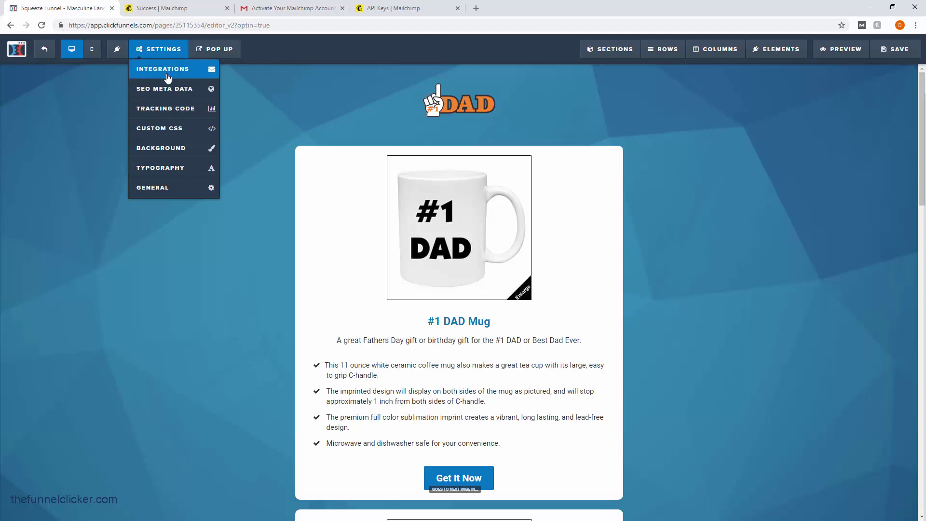
pyautogui.click(168, 77)
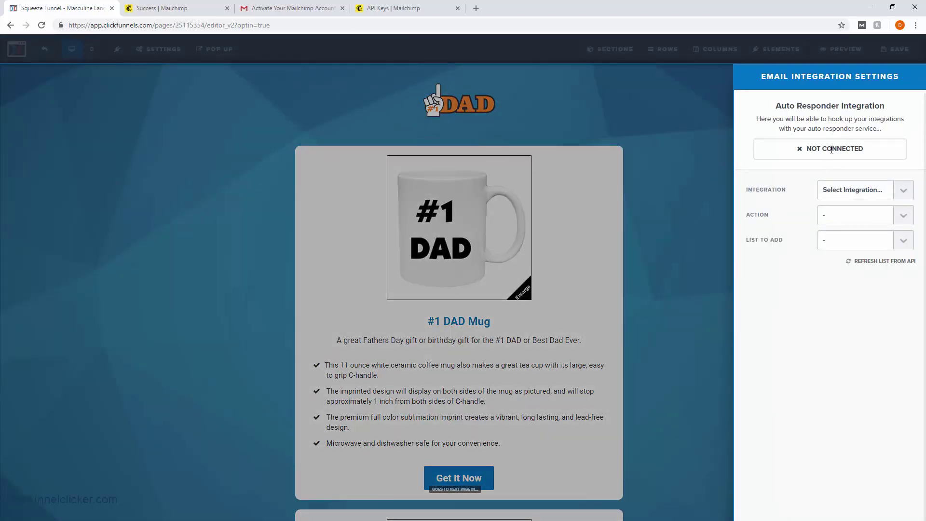
pyautogui.click(899, 191)
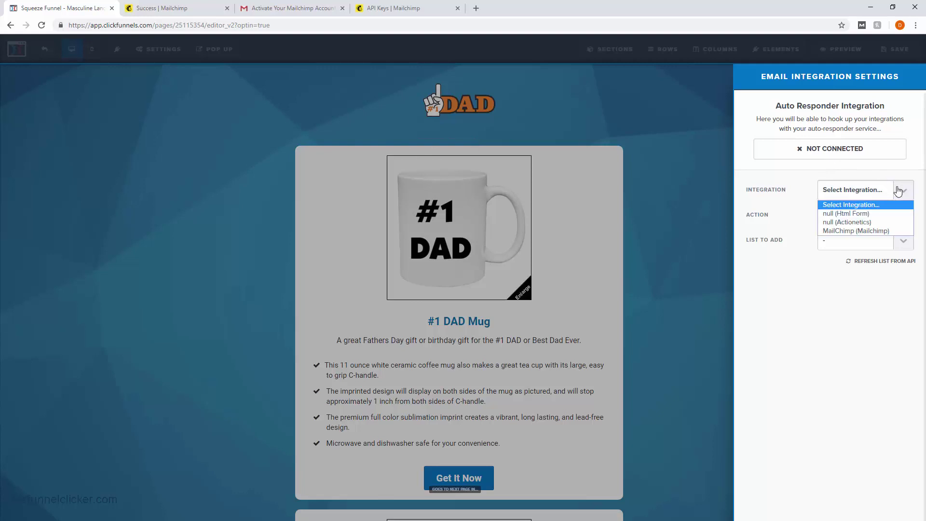
pyautogui.click(870, 232)
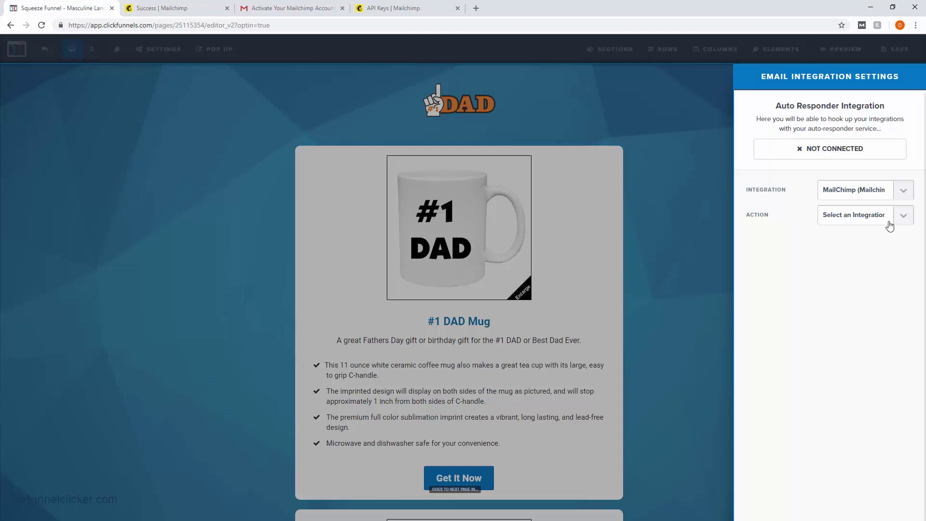
pyautogui.click(894, 219)
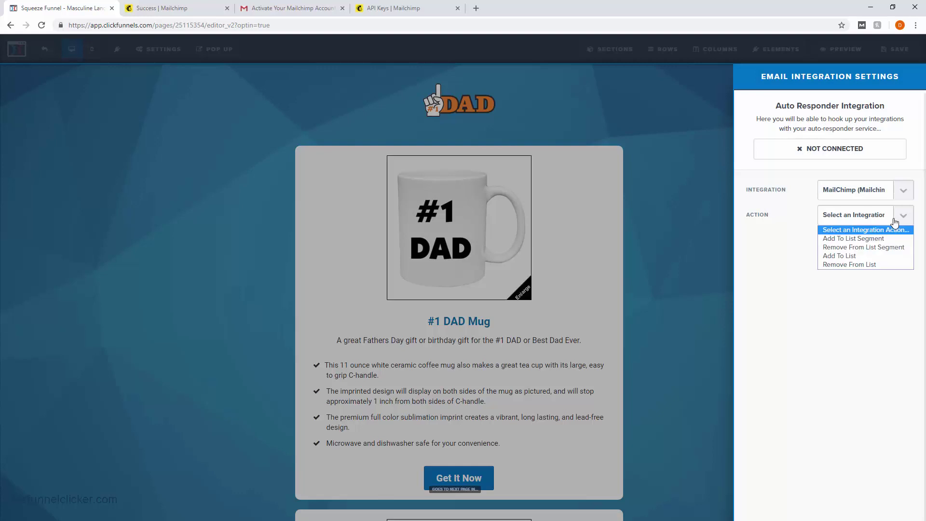
pyautogui.click(856, 255)
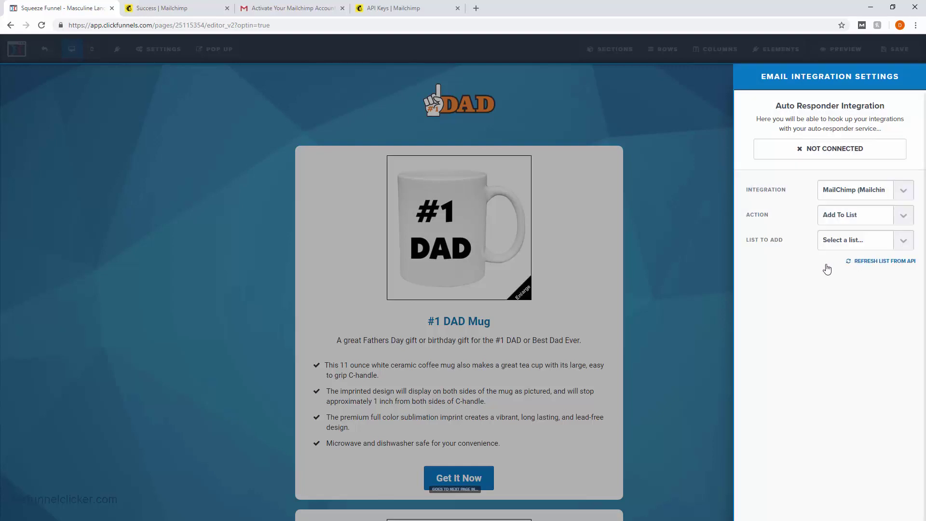
pyautogui.click(896, 243)
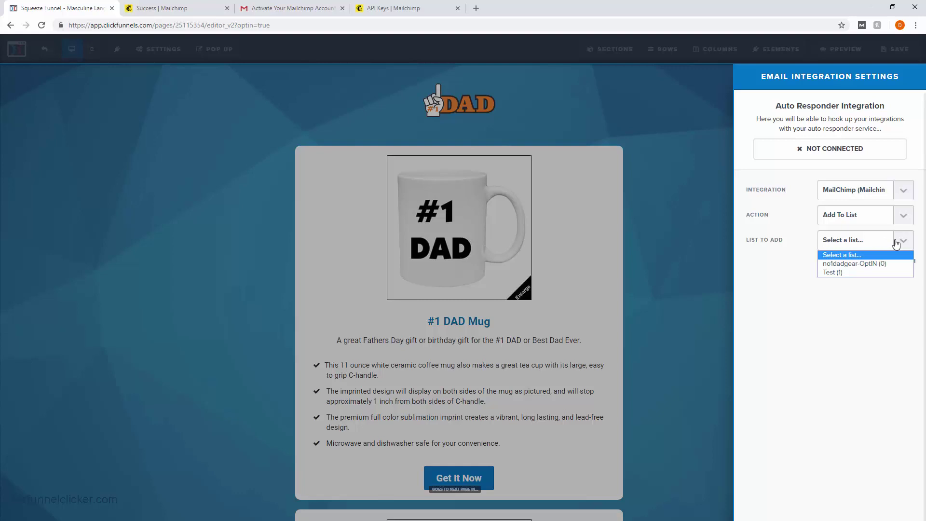
pyautogui.click(868, 264)
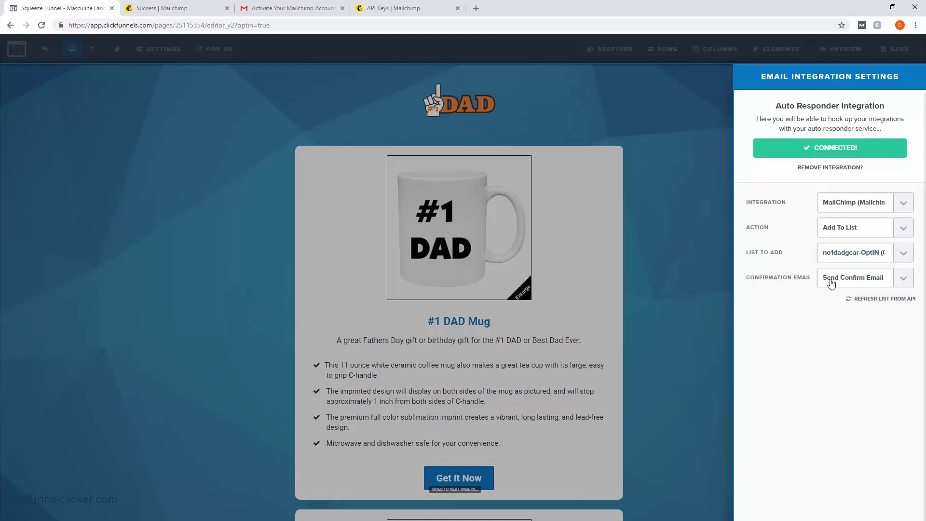
# Set the integration's confirmation email to Don't Send Confirm Email and close the integration settings.
pyautogui.click(906, 283)
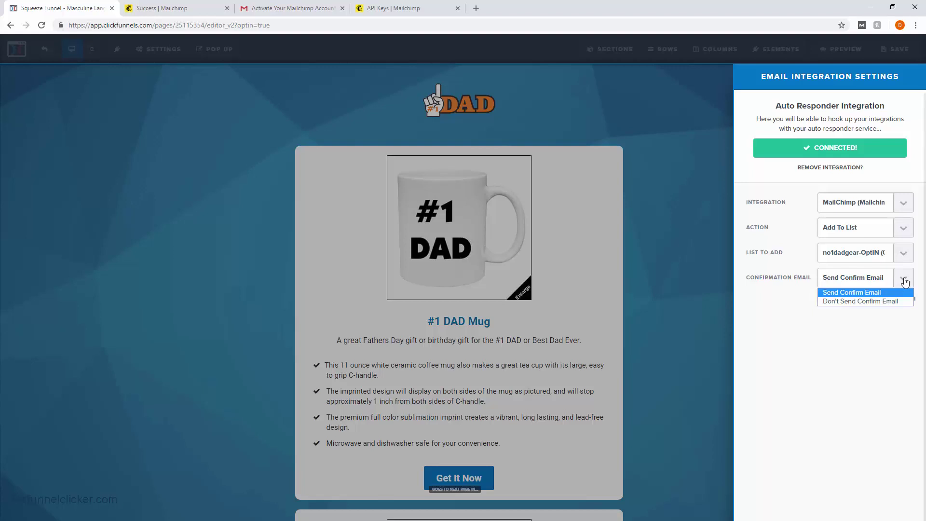
pyautogui.click(881, 301)
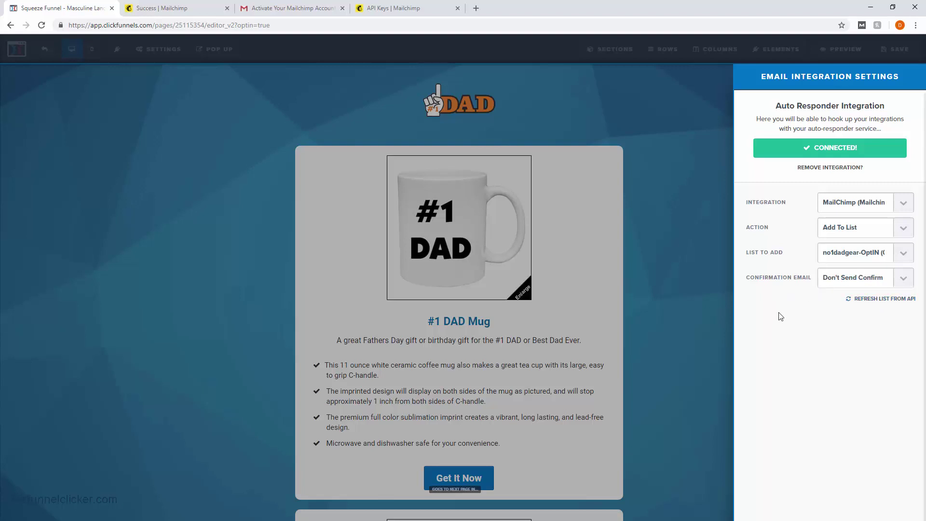
pyautogui.click(692, 305)
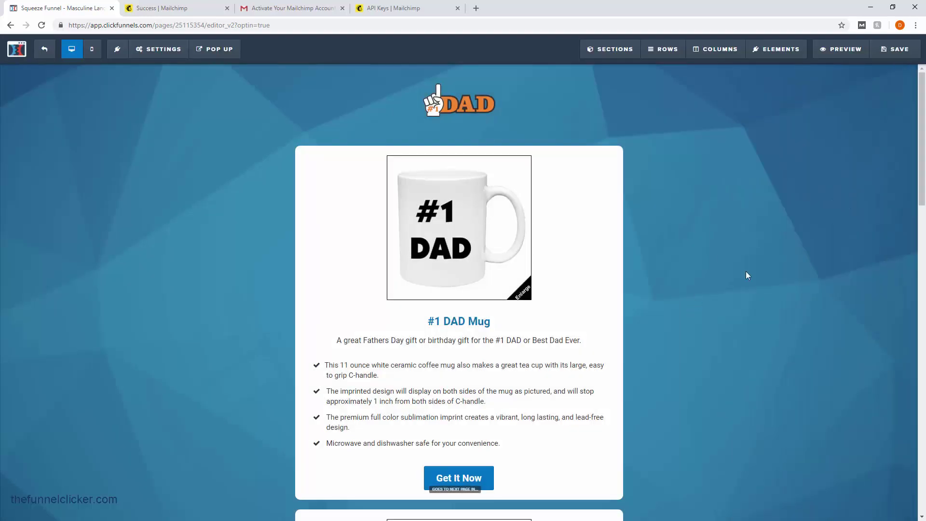
# Reopen the page's email integration settings to check the connection, and close them again.
pyautogui.moveTo(139, 50)
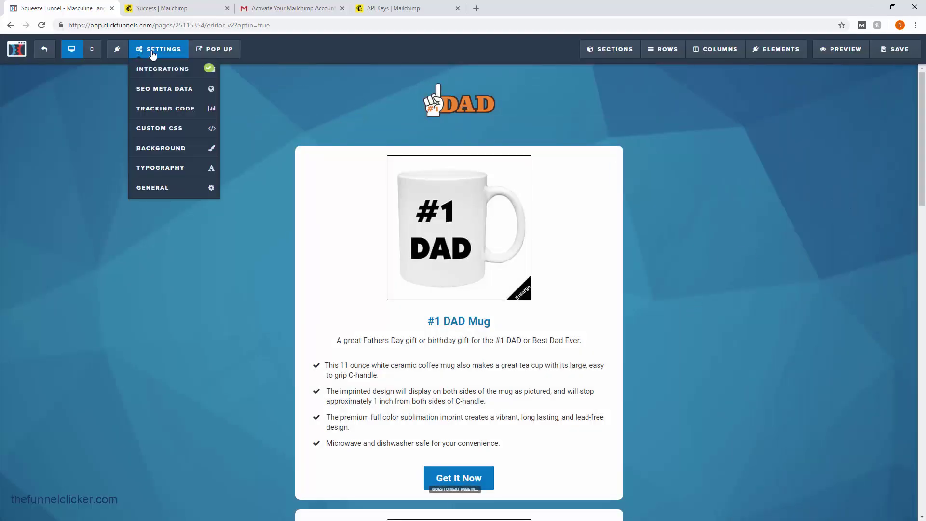
pyautogui.click(157, 71)
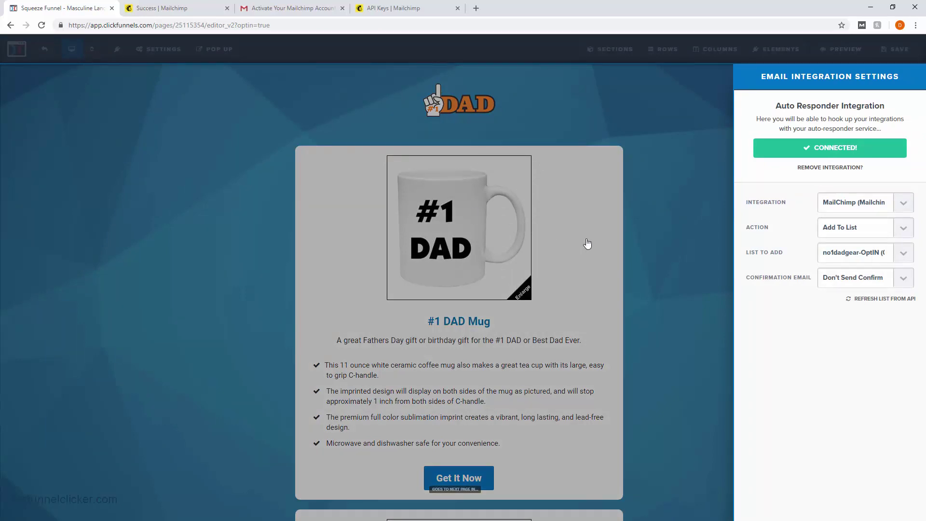
pyautogui.click(689, 251)
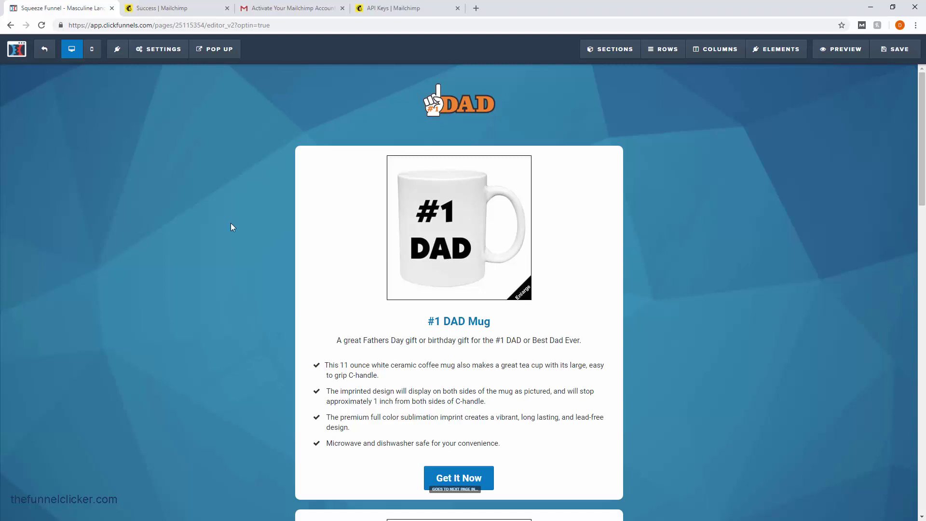
# Show the page's pop-up and delete the row containing the full name and email address fields.
pyautogui.click(174, 57)
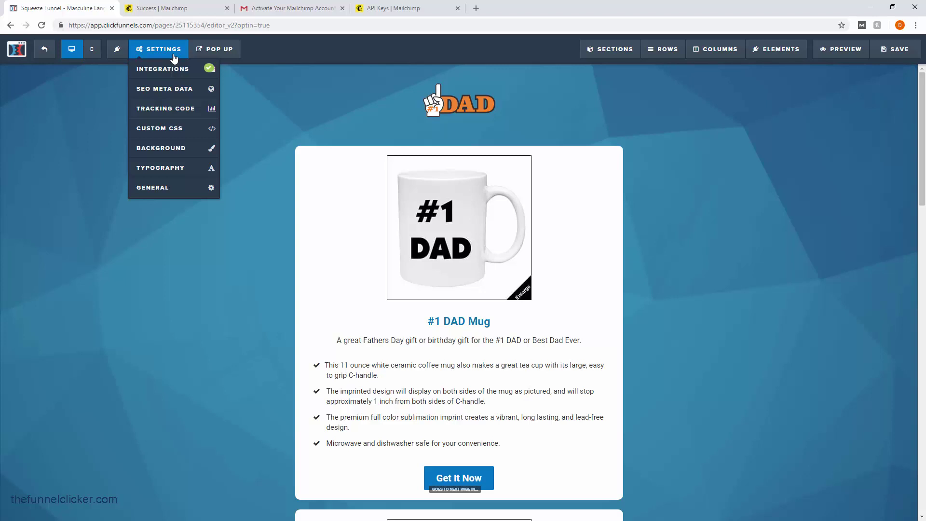
pyautogui.click(218, 57)
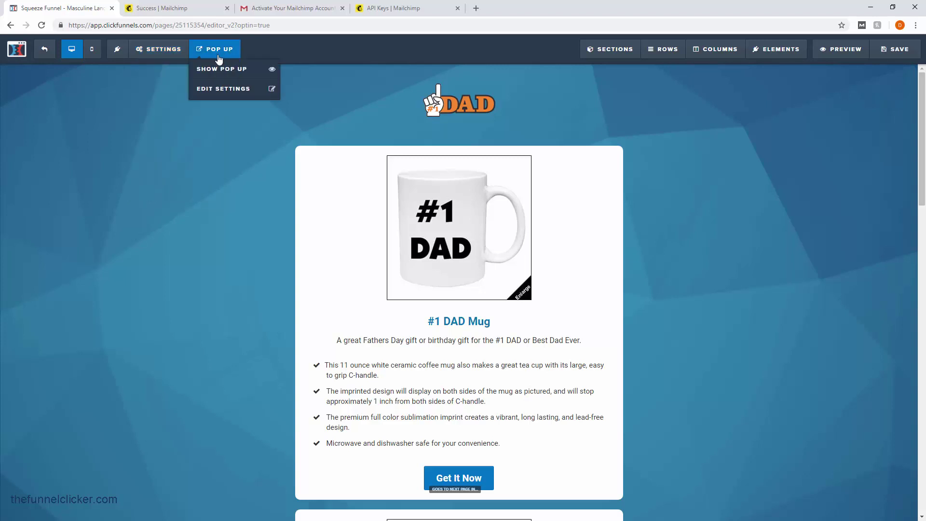
pyautogui.click(239, 78)
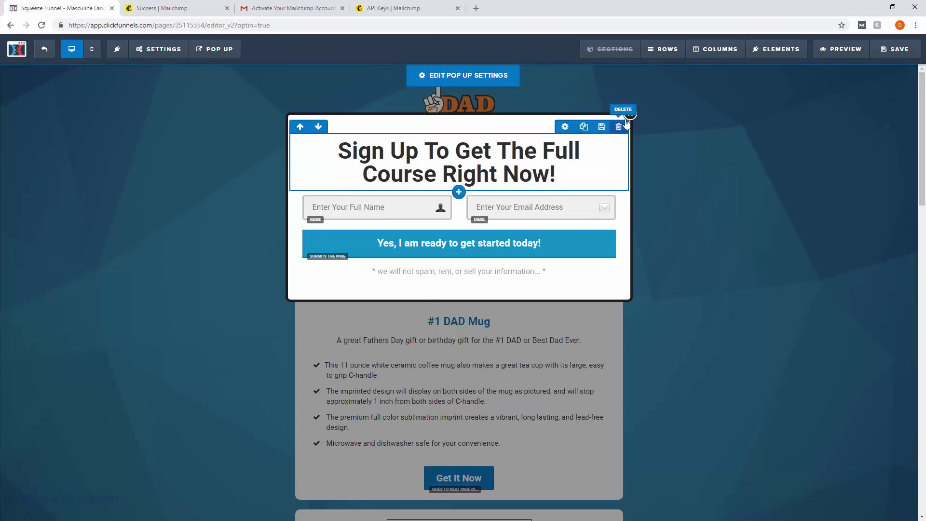
pyautogui.moveTo(565, 151)
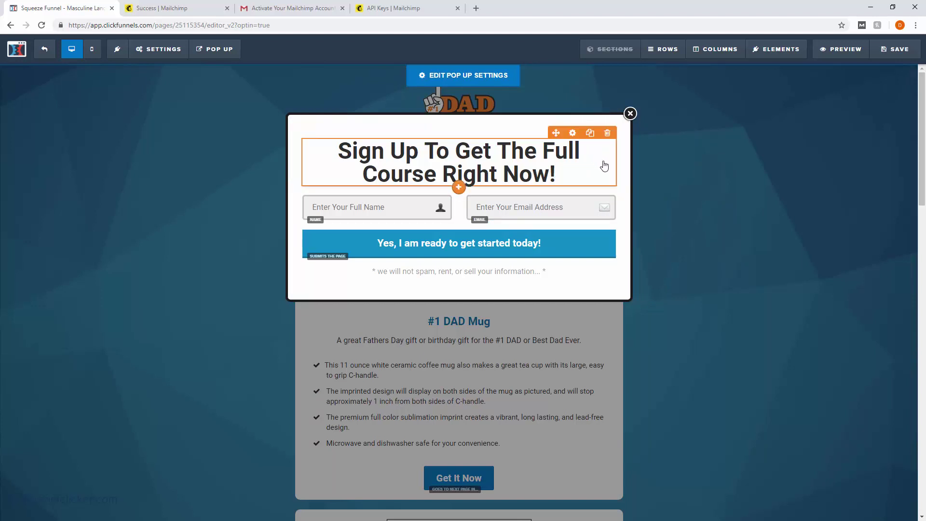
pyautogui.click(619, 186)
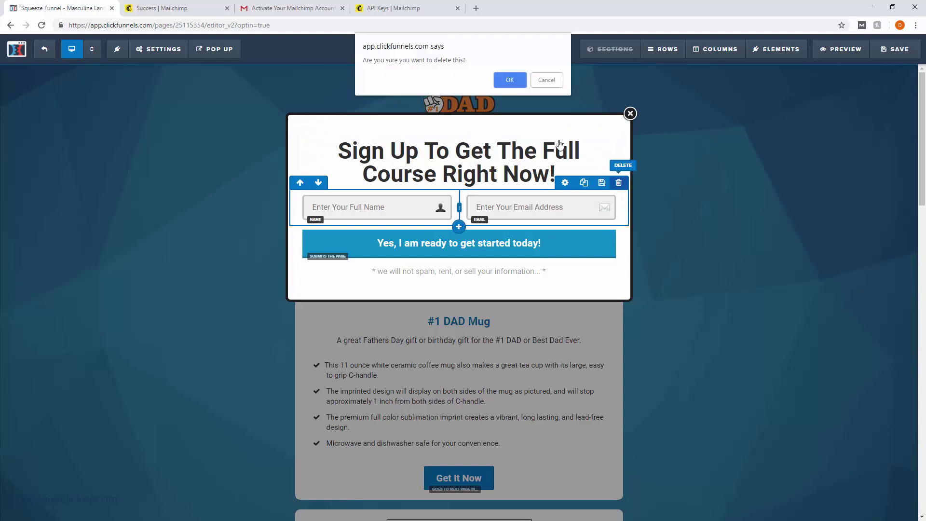
pyautogui.click(512, 79)
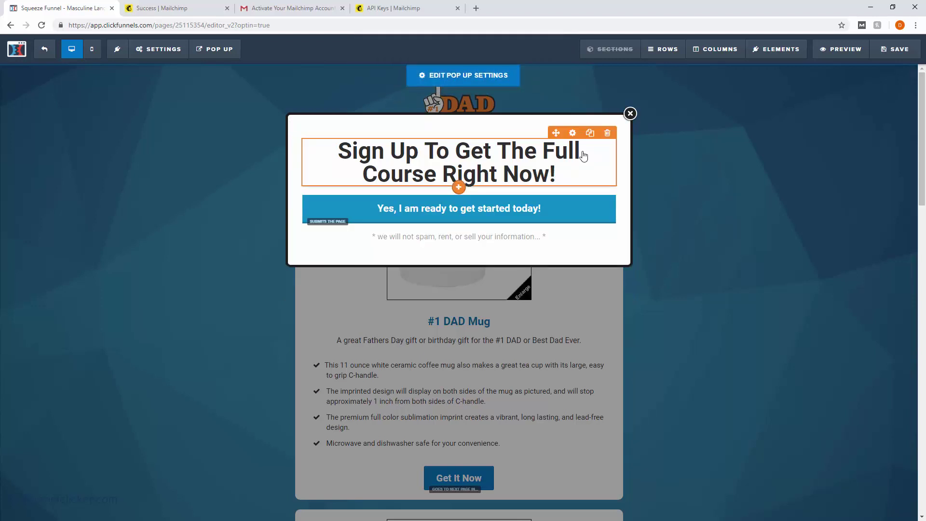
# Replace the pop-up's headline text with "Enter your email to receive our offers".
pyautogui.click(461, 154)
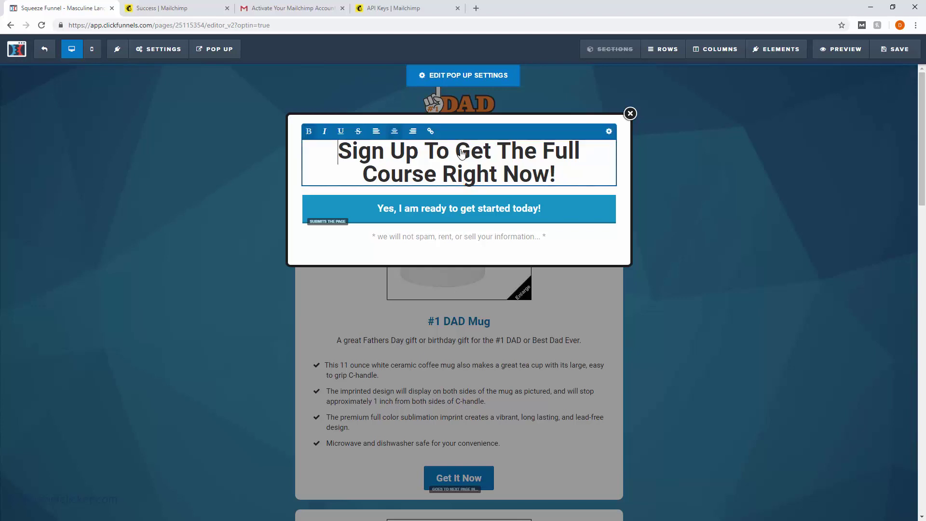
pyautogui.moveTo(557, 174); pyautogui.dragTo(336, 146)
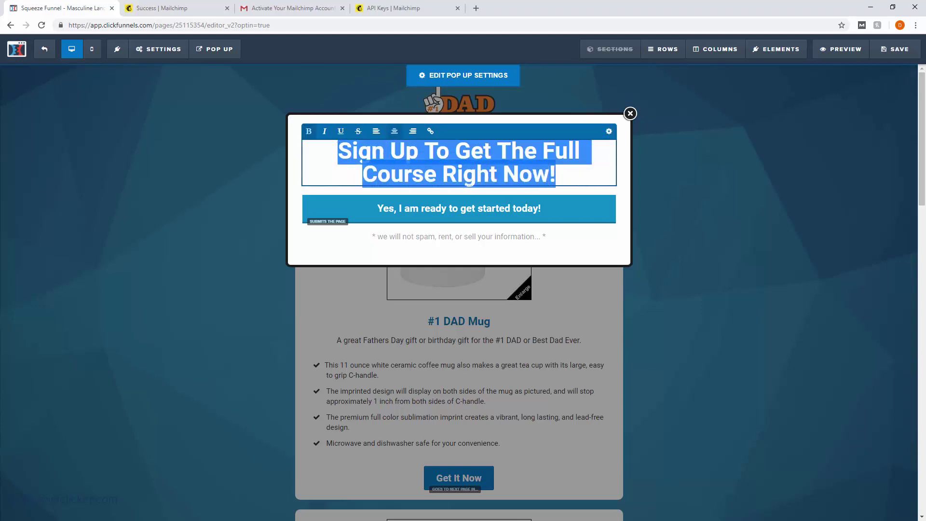
pyautogui.click(562, 178)
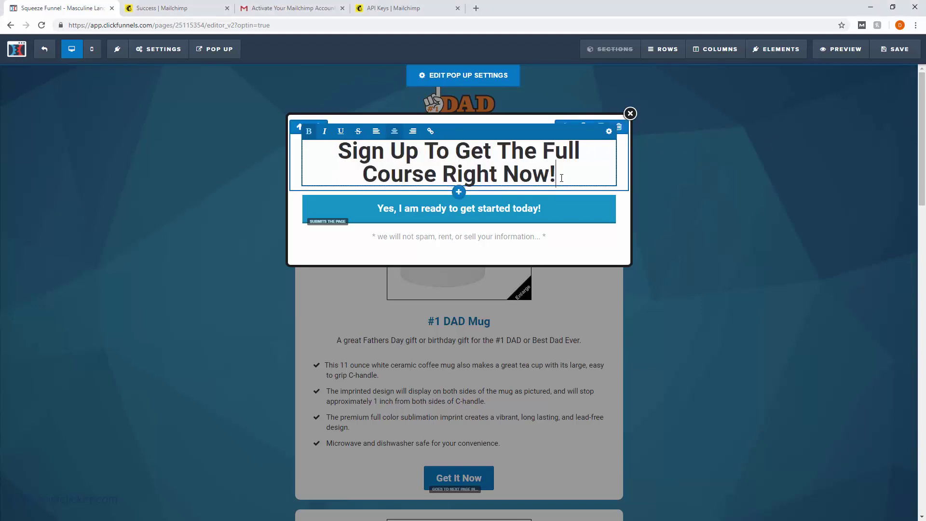
pyautogui.moveTo(561, 178); pyautogui.dragTo(333, 148)
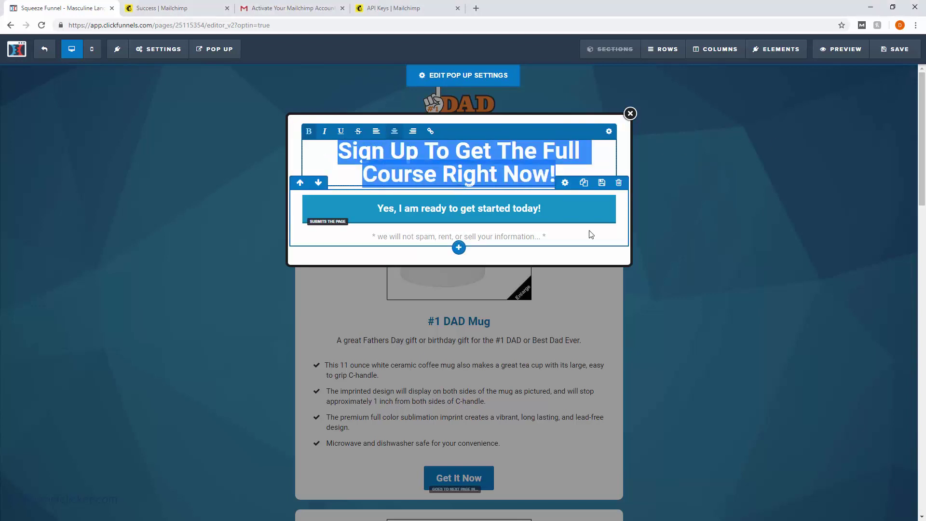
pyautogui.write('Emnte')
pyautogui.press('BackSpace')
pyautogui.press('BackSpace')
pyautogui.press('BackSpace')
pyautogui.press('BackSpace')
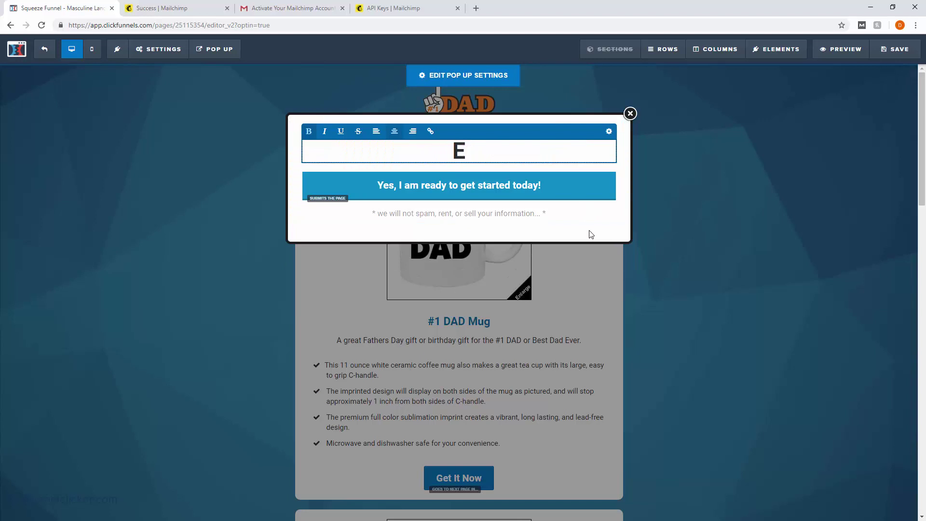
pyautogui.write('nter your email')
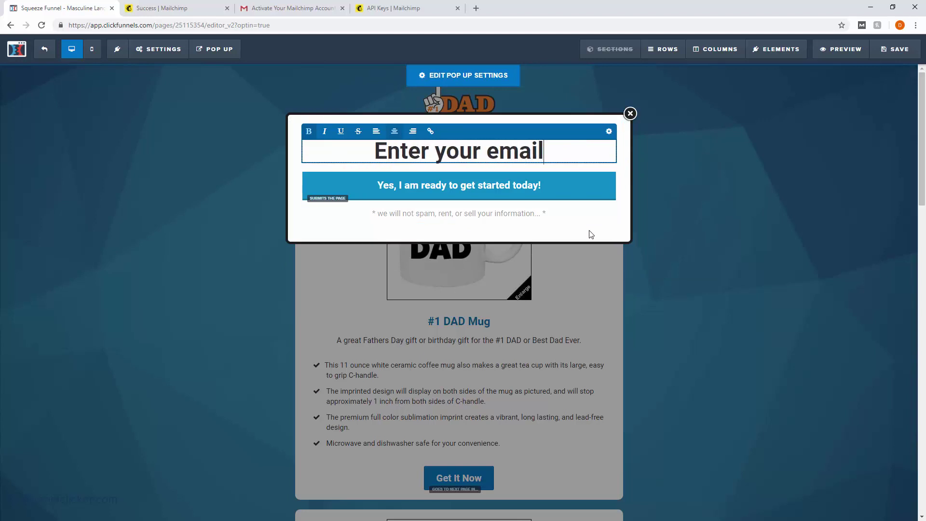
pyautogui.write(' to receive ')
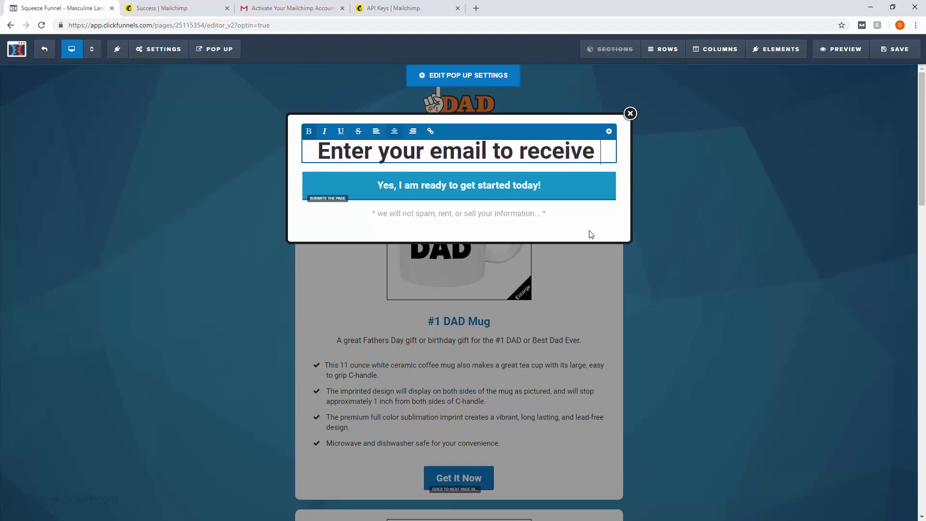
pyautogui.write('our offers')
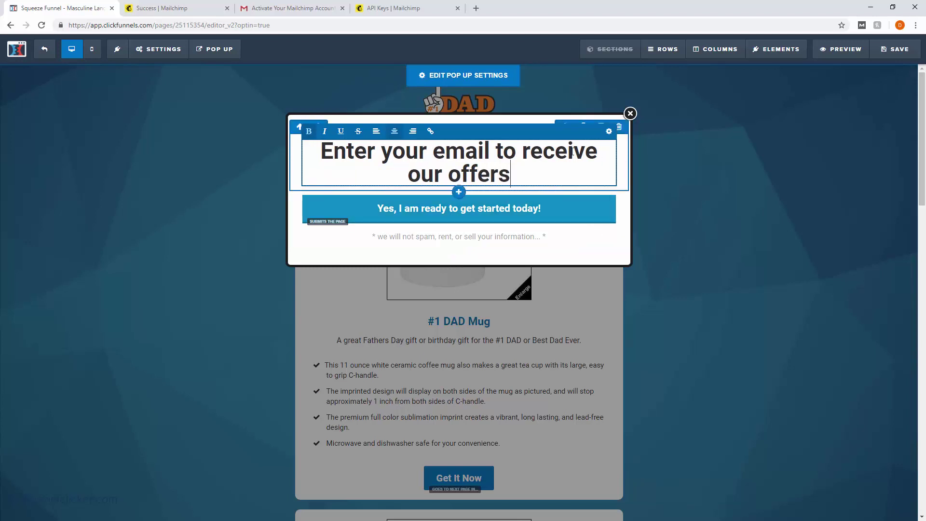
pyautogui.click(384, 251)
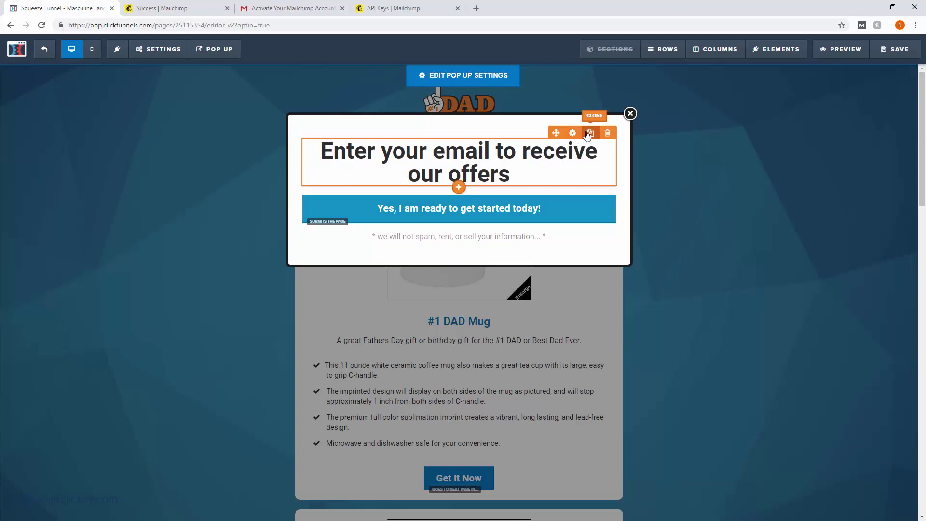
# Set the pop-up headline's font size to 30 and its top margin to 0.
pyautogui.click(573, 133)
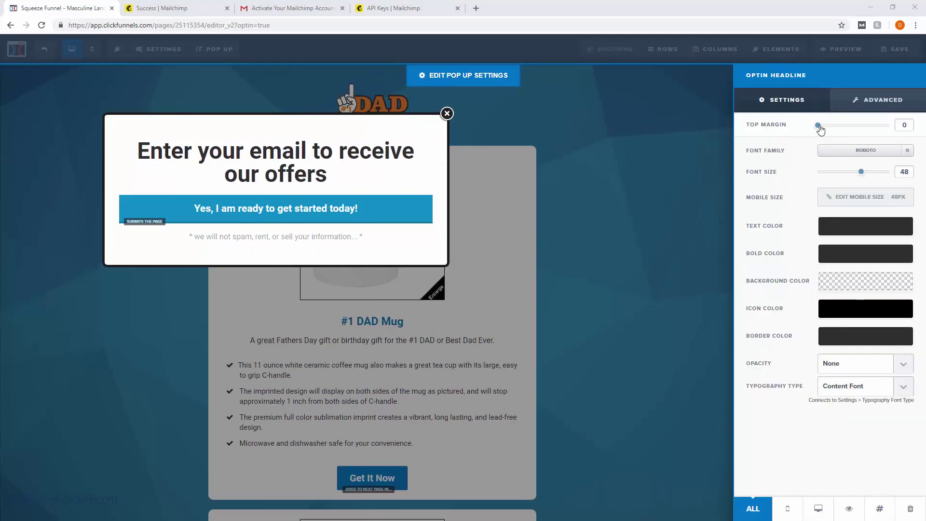
pyautogui.moveTo(820, 129); pyautogui.dragTo(841, 125)
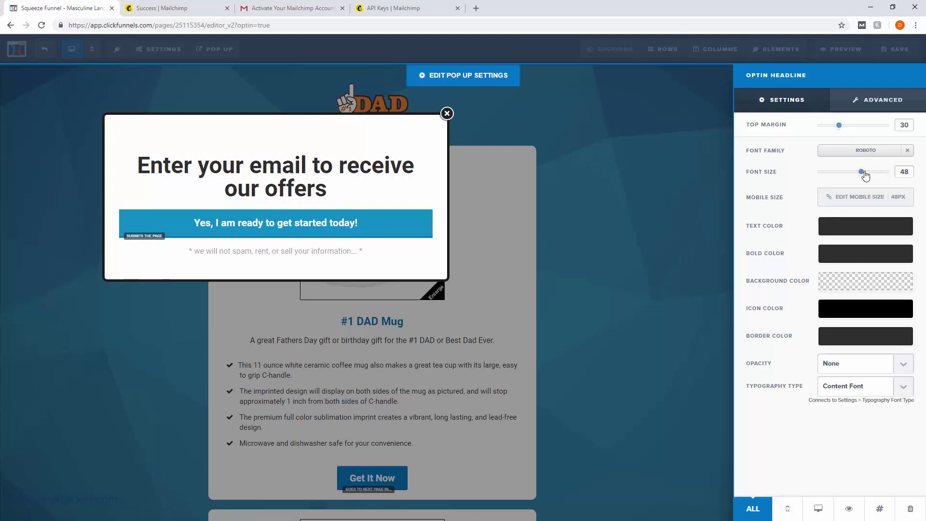
pyautogui.moveTo(862, 173); pyautogui.dragTo(843, 175)
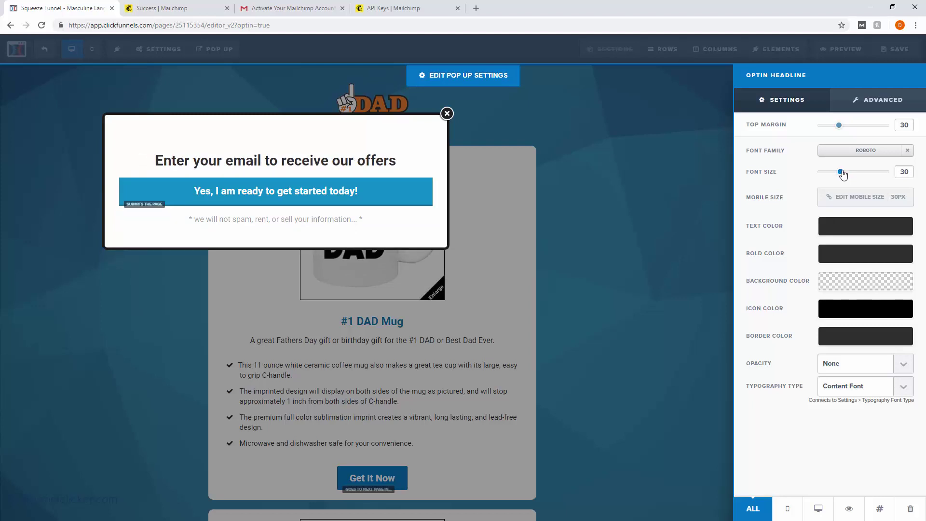
pyautogui.moveTo(840, 126); pyautogui.dragTo(813, 132)
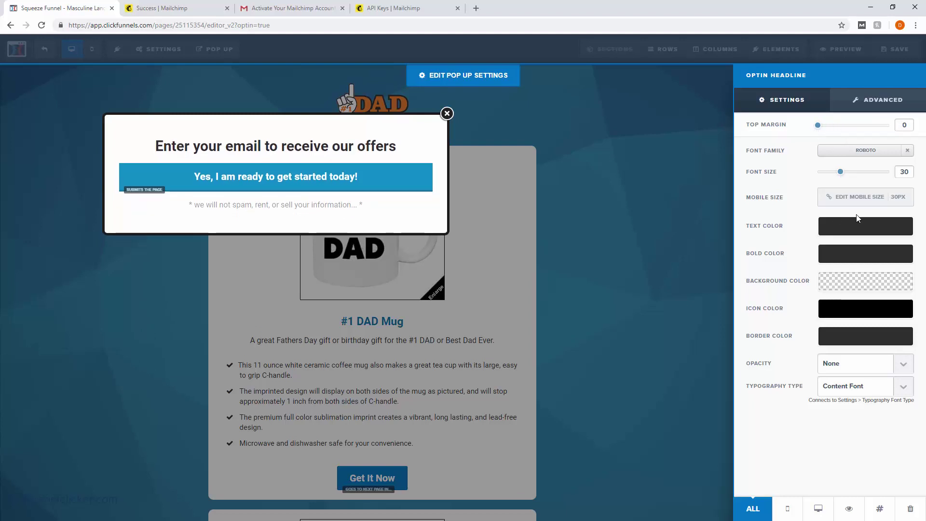
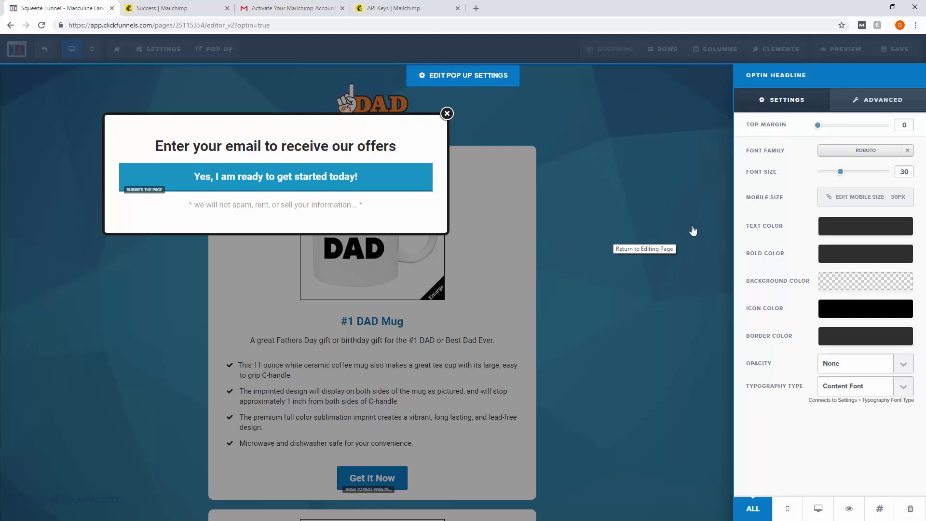
# Change the pop-up headline's font family to Lato and close its settings.
pyautogui.click(873, 152)
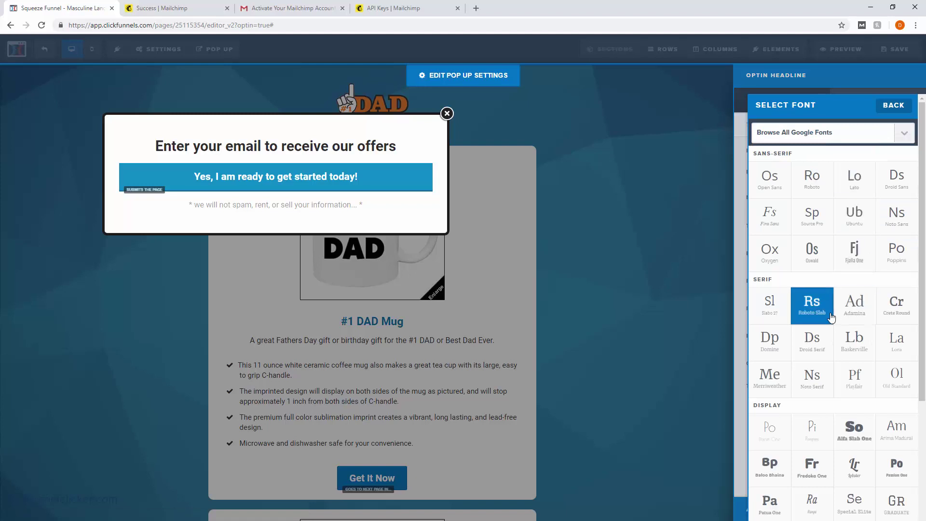
pyautogui.click(861, 184)
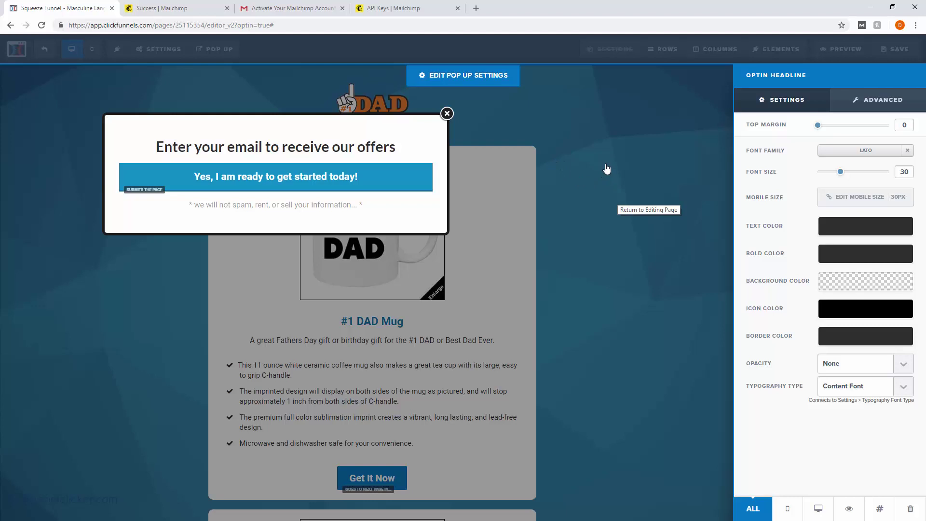
pyautogui.click(601, 202)
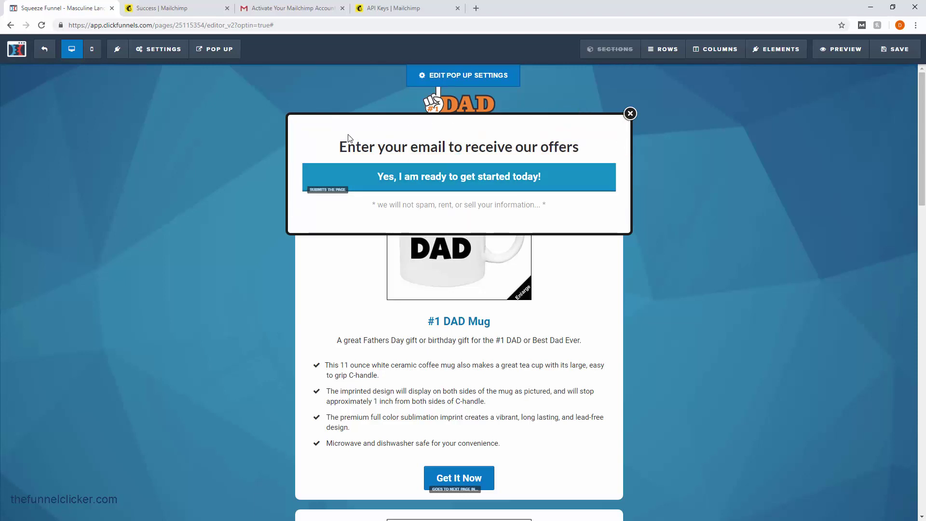
# Set the pop-up's background color to the blue swatch #0075b2.
pyautogui.click(494, 83)
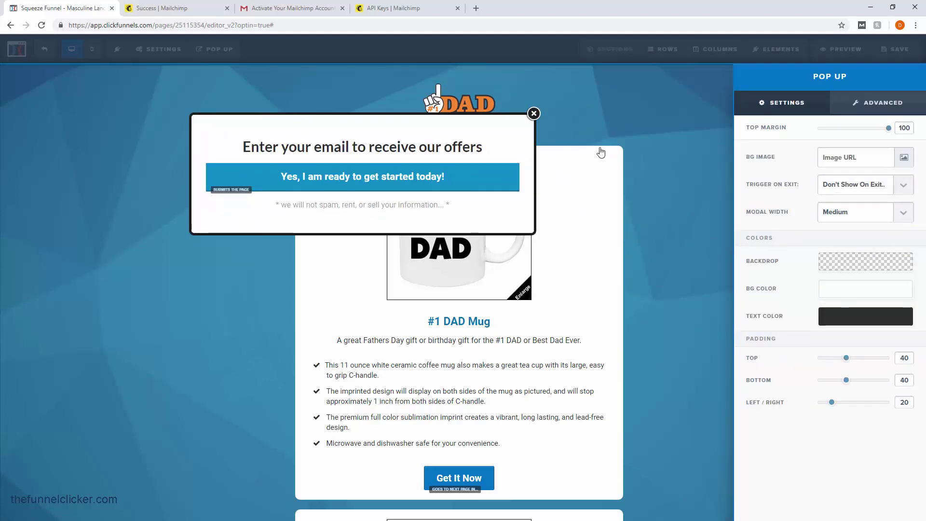
pyautogui.click(849, 292)
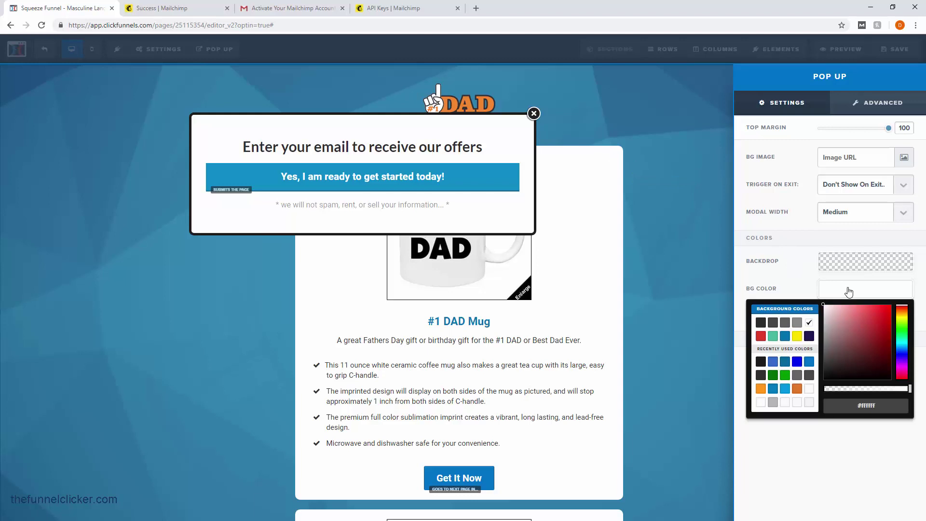
pyautogui.click(786, 336)
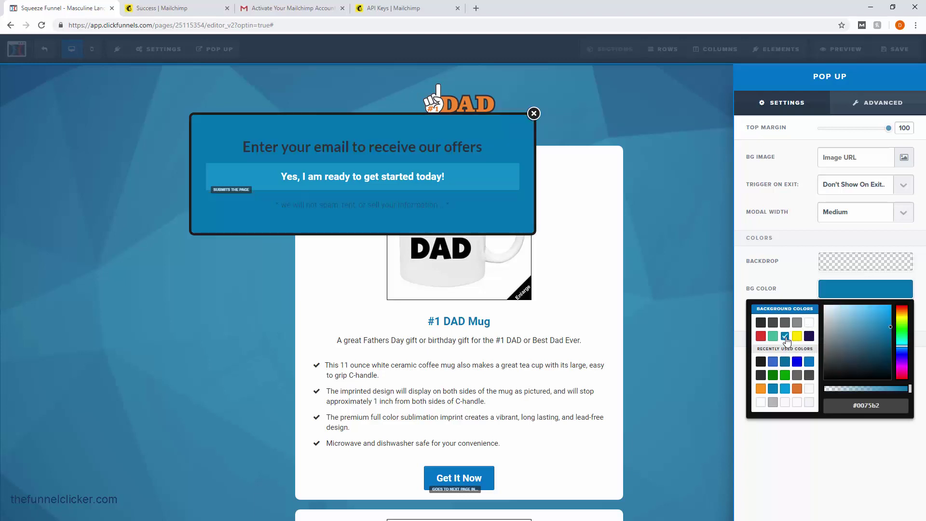
pyautogui.click(813, 278)
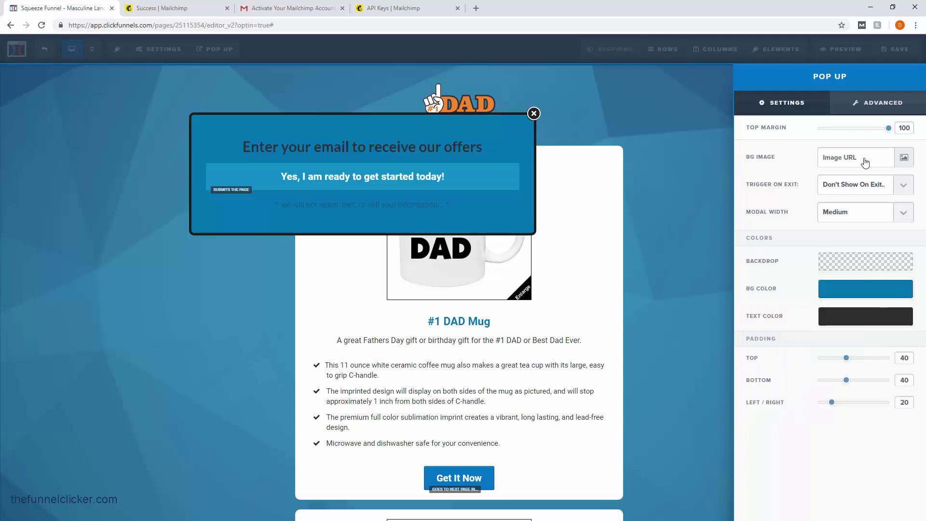
# Remove the pop-up's border and give it a 40% Drop Shadow.
pyautogui.click(883, 105)
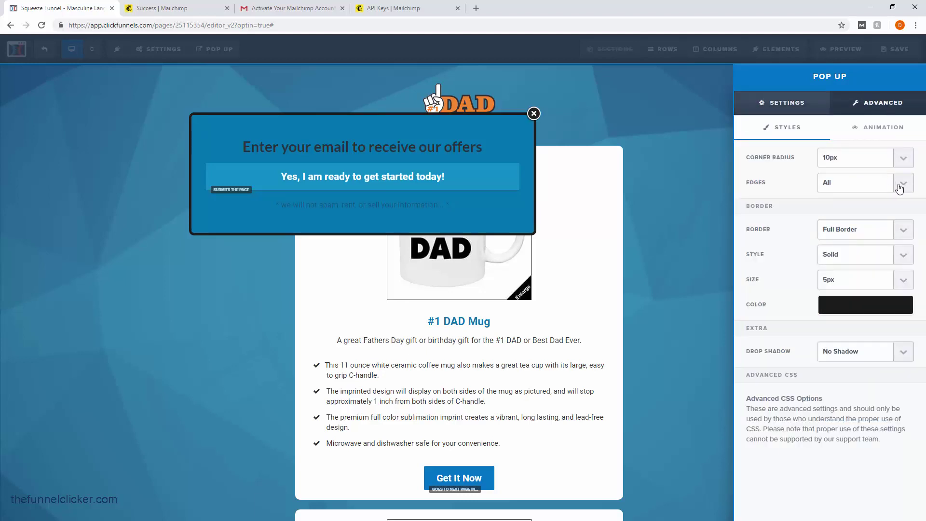
pyautogui.click(906, 232)
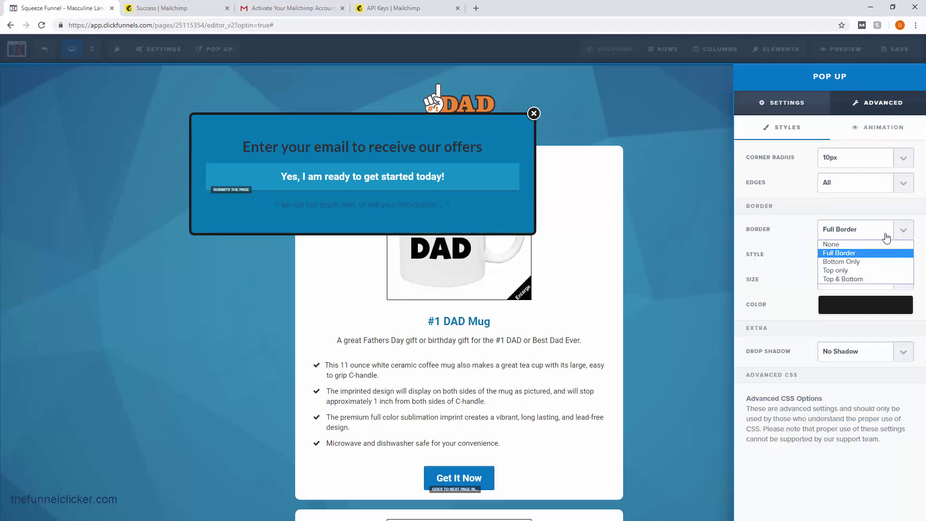
pyautogui.click(850, 244)
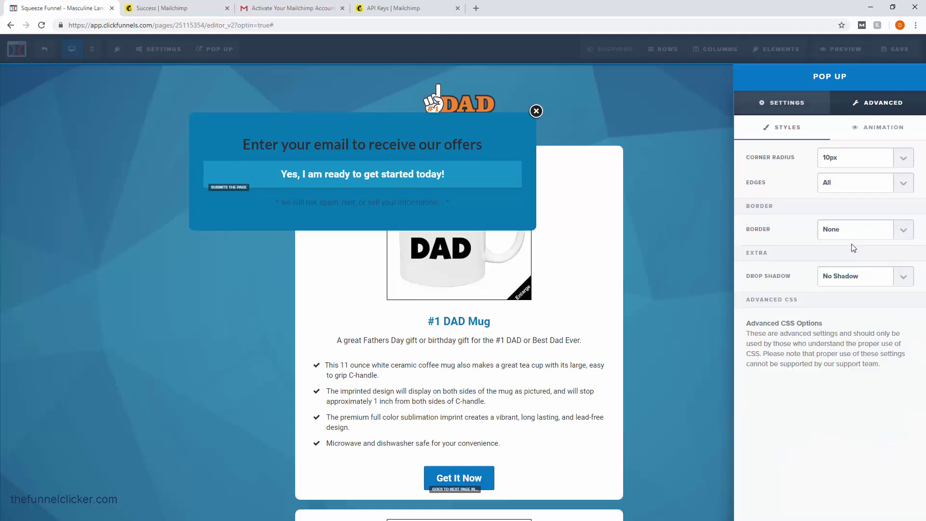
pyautogui.click(900, 280)
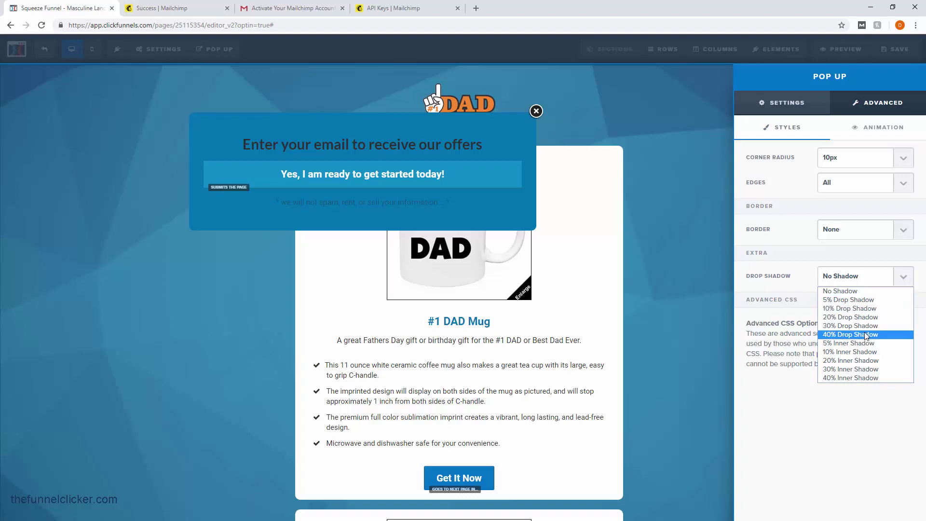
pyautogui.press('Escape')
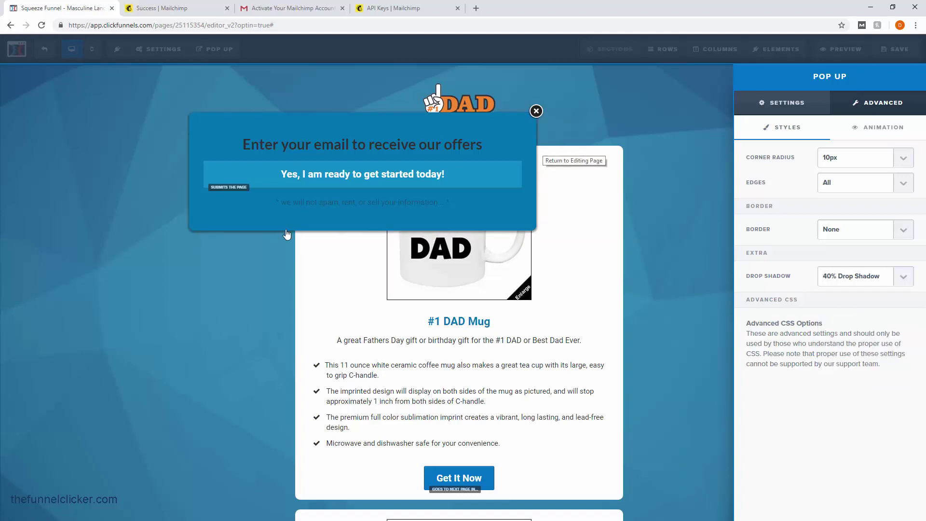
pyautogui.click(661, 179)
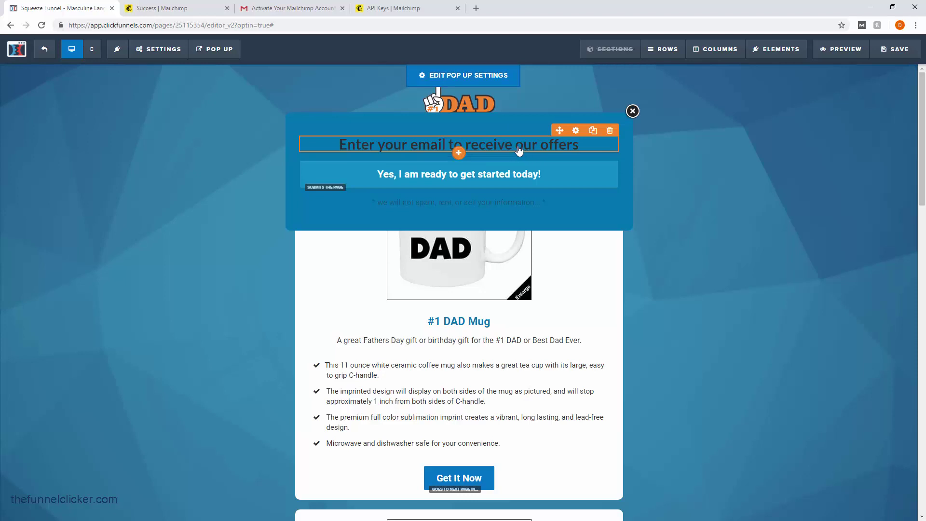
pyautogui.click(523, 151)
pyautogui.click(648, 181)
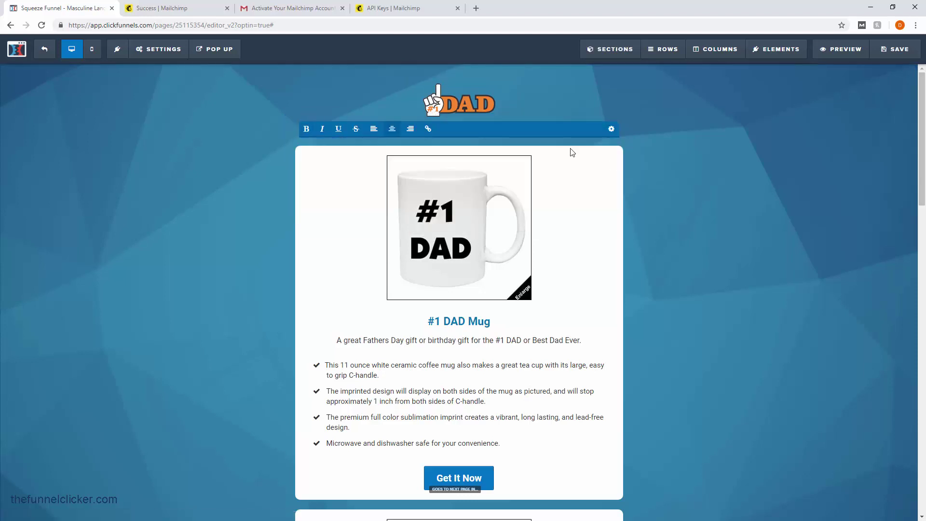
pyautogui.moveTo(170, 44)
pyautogui.moveTo(215, 49)
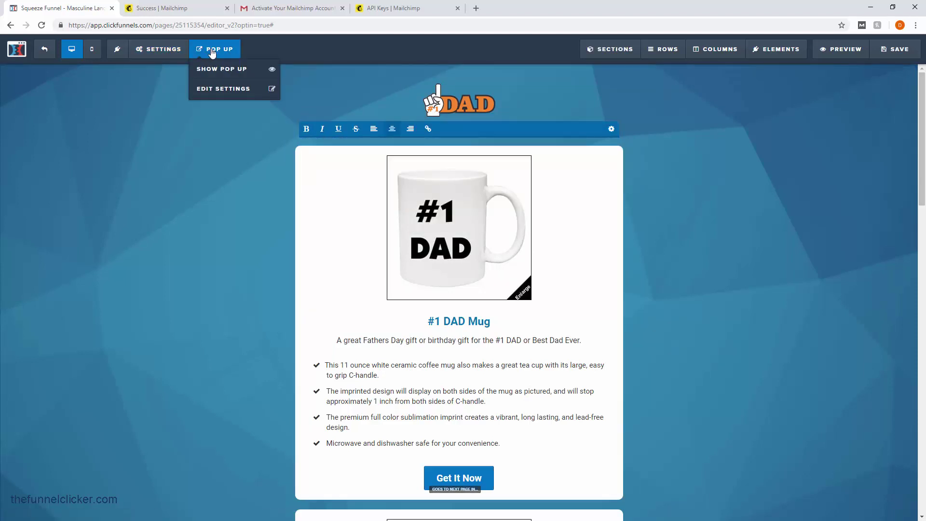
pyautogui.click(218, 69)
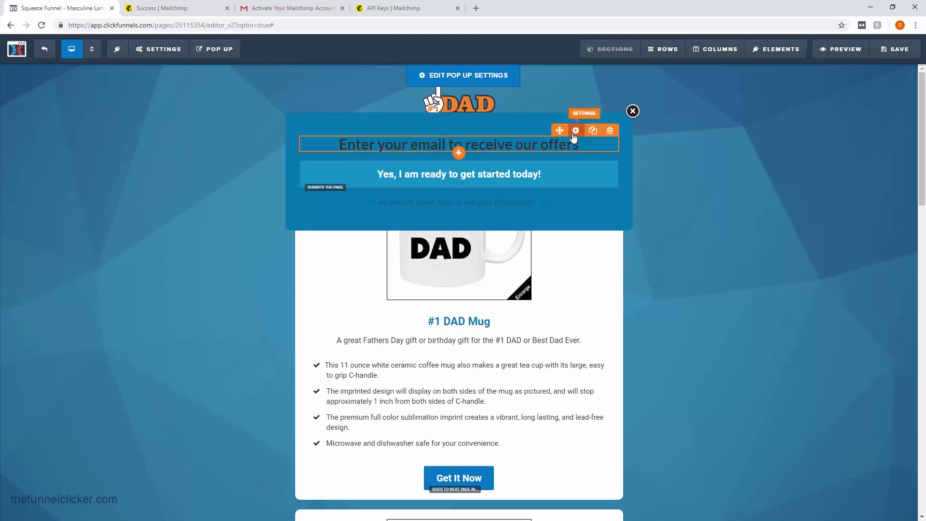
# Set the pop-up headline's text color to white (#ffffff).
pyautogui.click(575, 131)
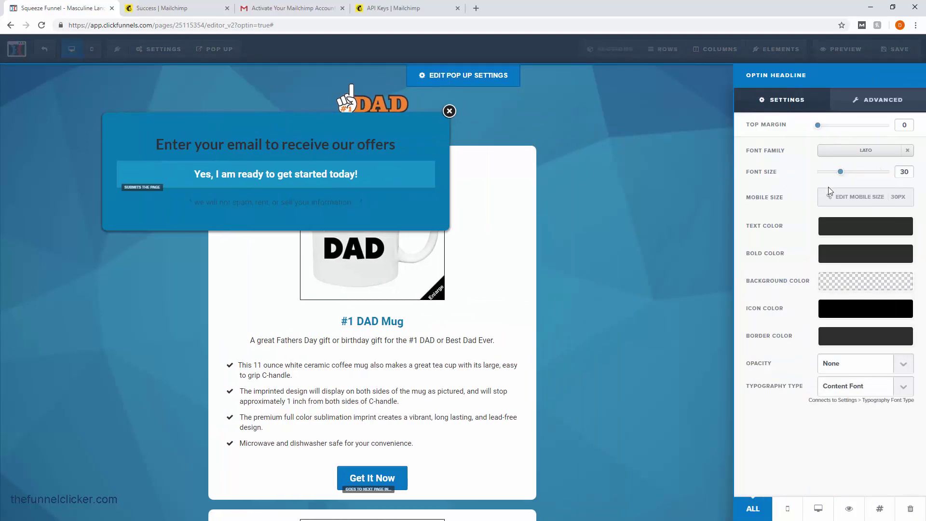
pyautogui.click(855, 227)
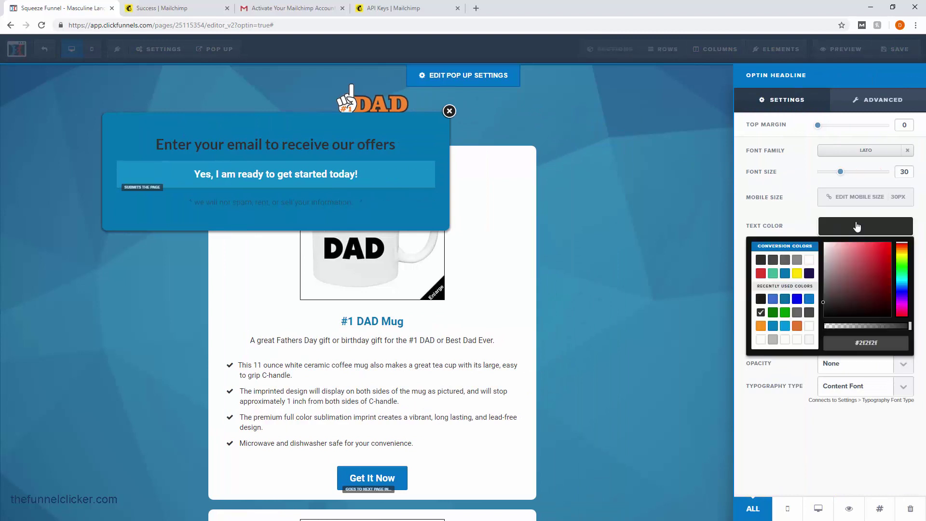
pyautogui.click(809, 261)
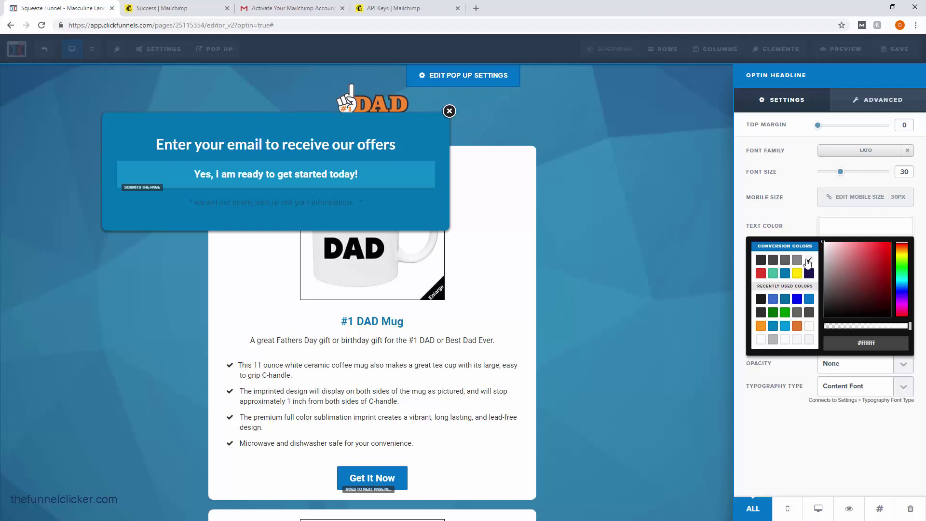
pyautogui.click(688, 254)
# Remove the bold formatting from the whole pop-up headline.
pyautogui.click(521, 146)
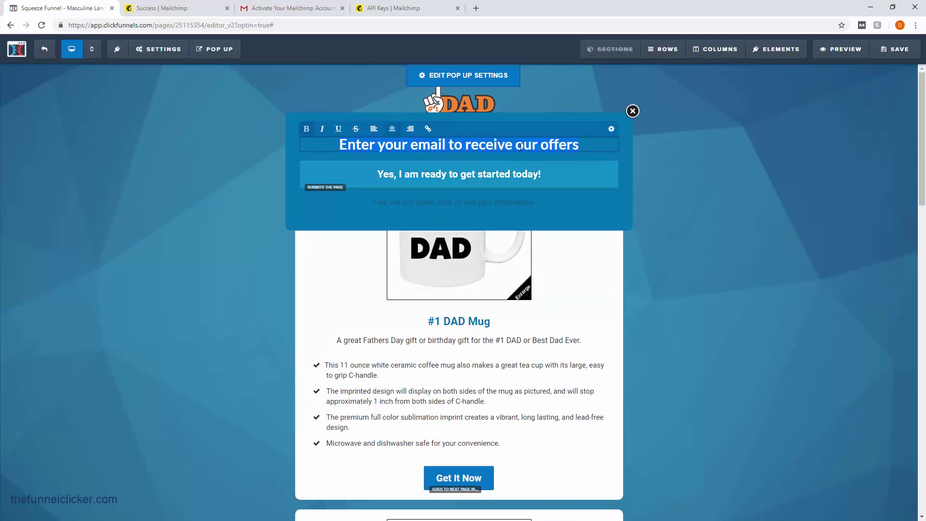
pyautogui.moveTo(582, 144); pyautogui.dragTo(339, 144)
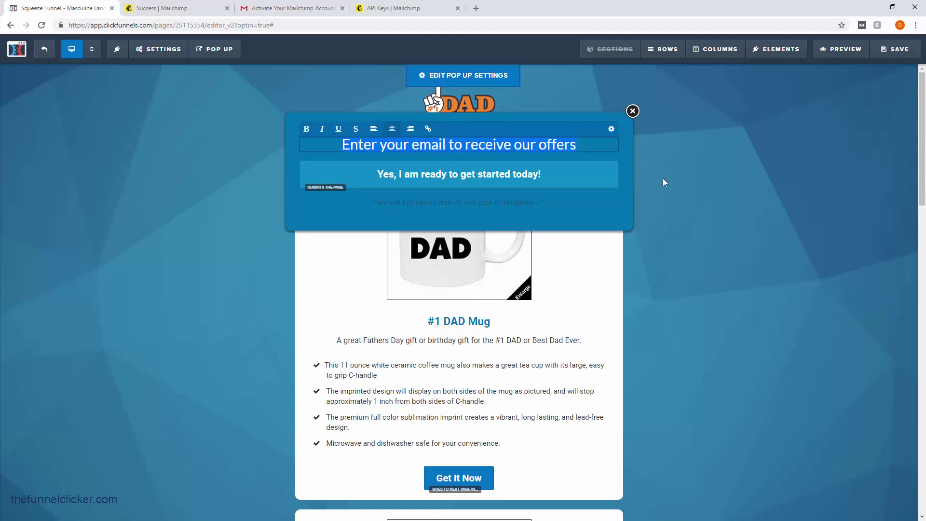
pyautogui.click(595, 223)
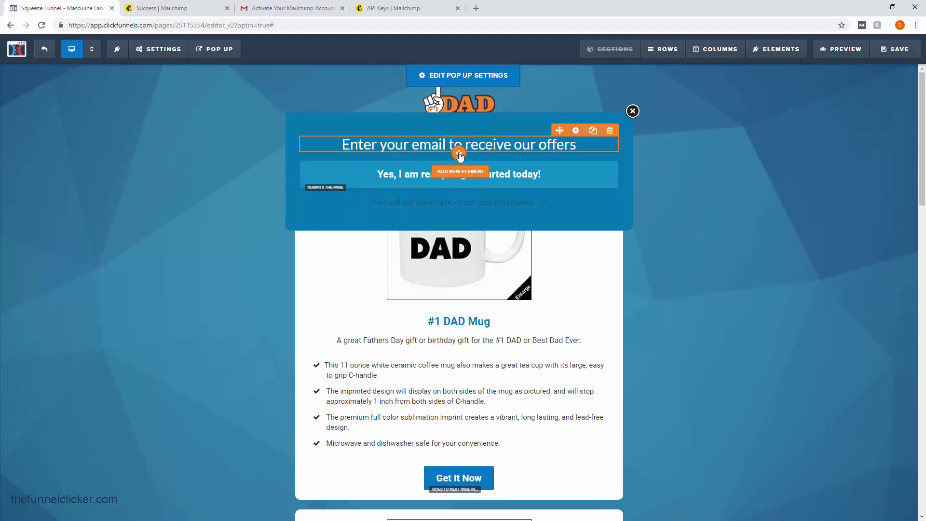
# Add an Input form element between the pop-up's headline and its submit button.
pyautogui.click(459, 154)
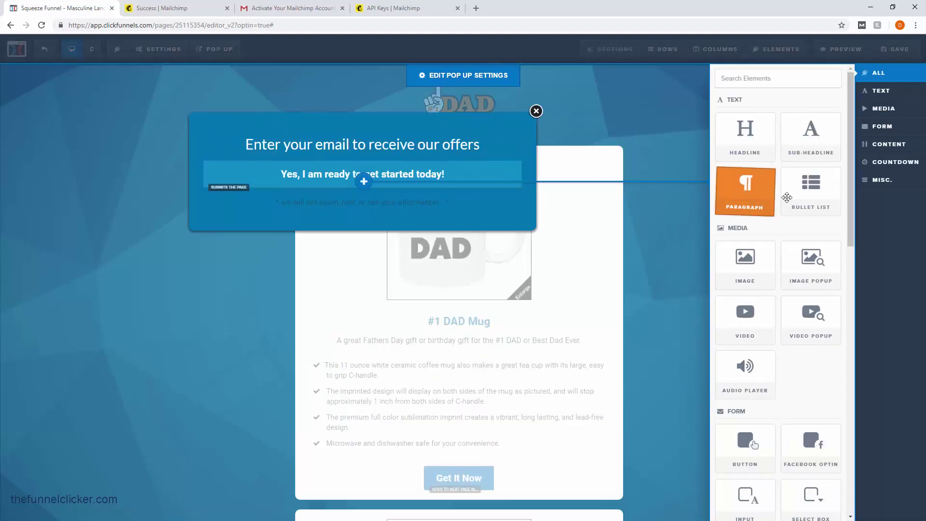
pyautogui.moveTo(853, 168); pyautogui.dragTo(845, 216)
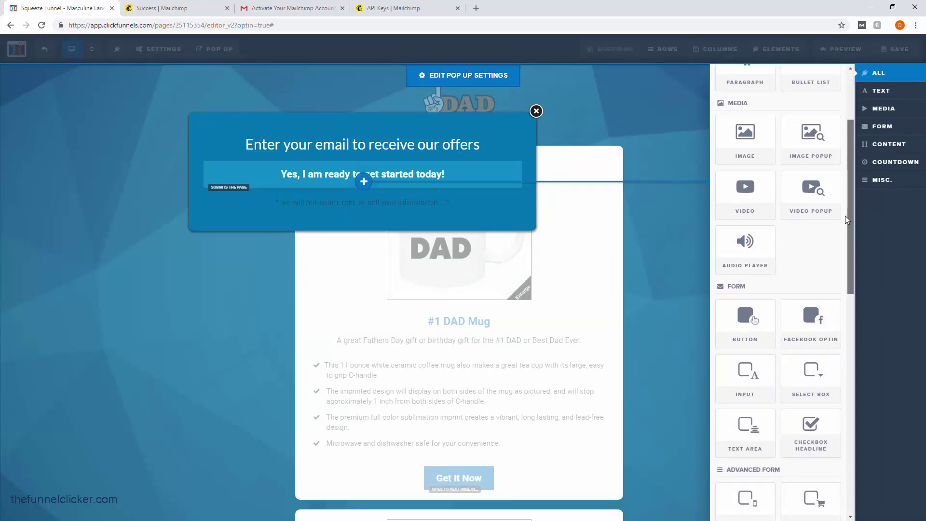
pyautogui.moveTo(845, 216); pyautogui.dragTo(841, 250)
pyautogui.click(746, 294)
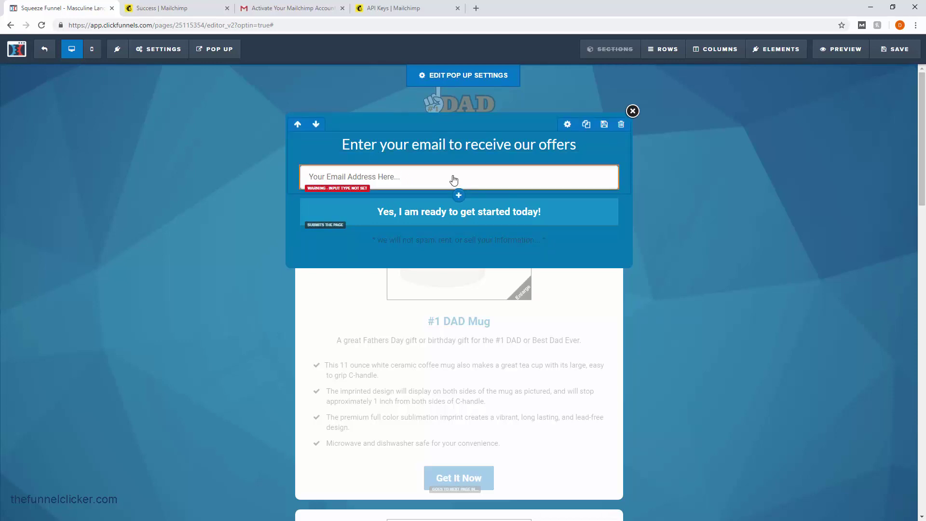
# Set the new field's input type to Email Address and close its settings.
pyautogui.click(532, 182)
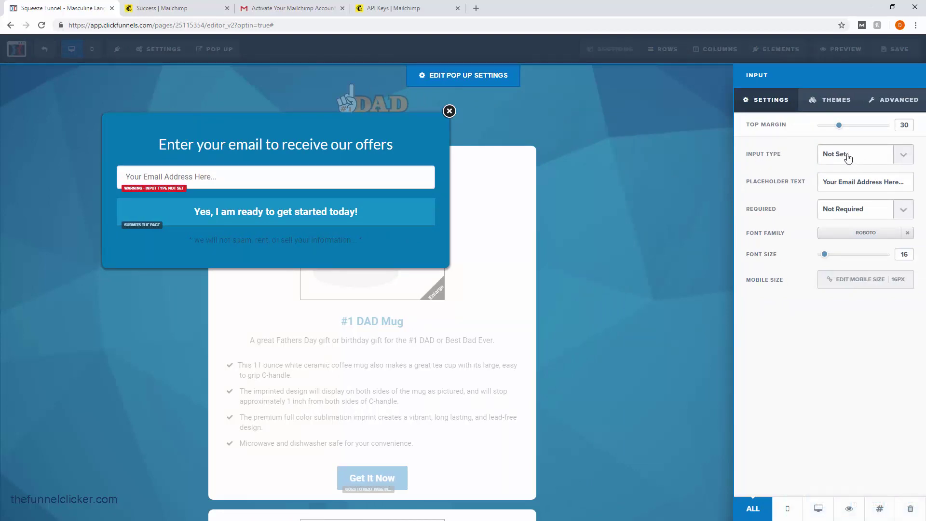
pyautogui.click(902, 160)
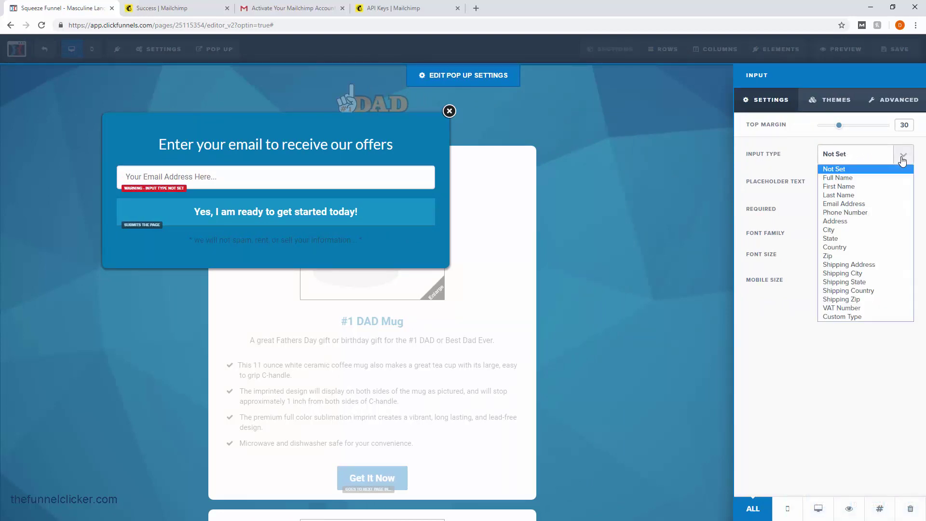
pyautogui.click(844, 205)
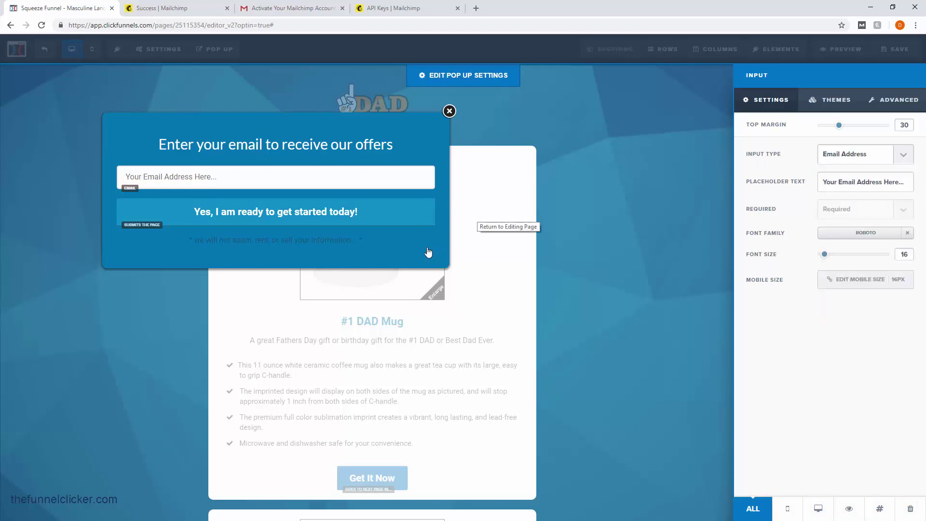
pyautogui.click(448, 147)
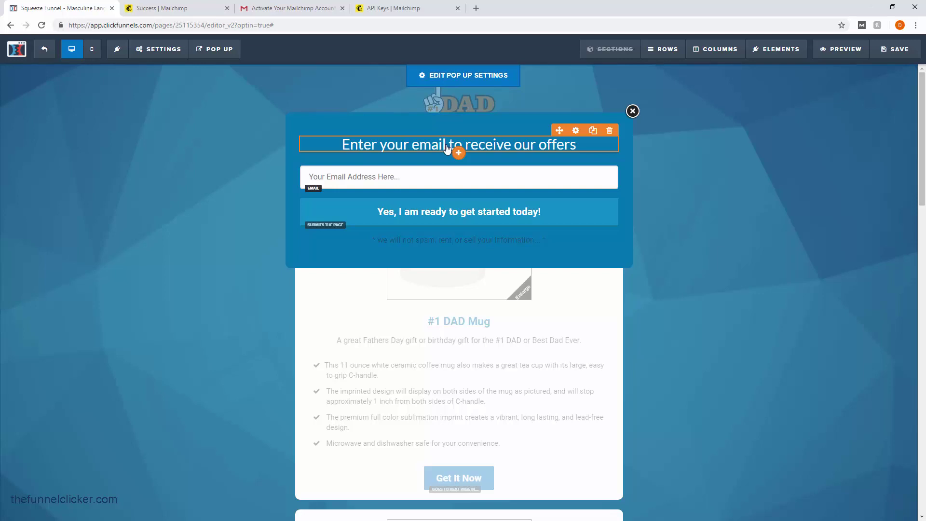
# Check the action assigned to the pop-up's sign-up button and set the button's background color to orange #e4792c.
pyautogui.click(572, 219)
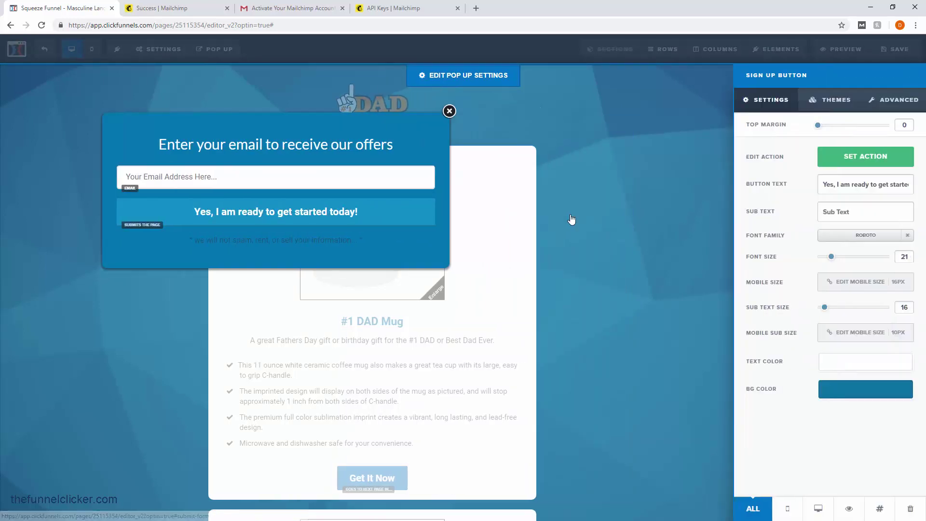
pyautogui.click(857, 163)
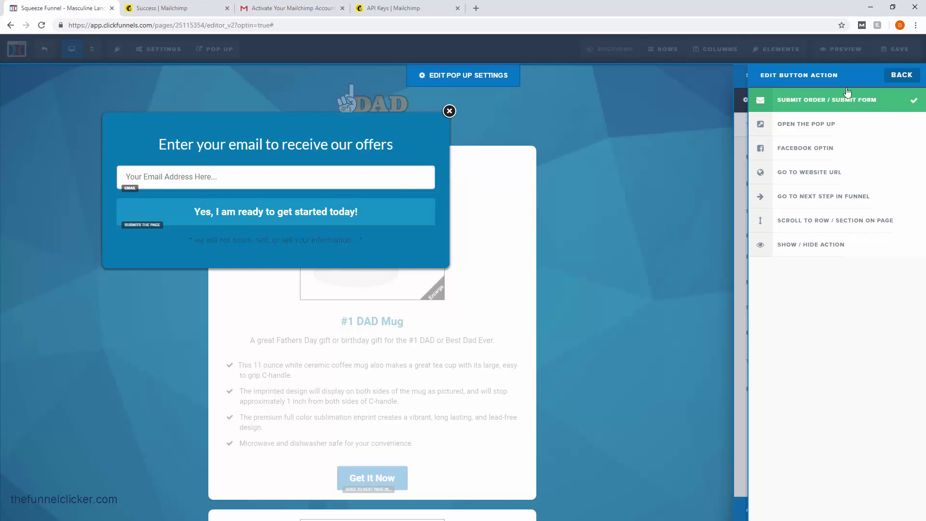
pyautogui.click(900, 78)
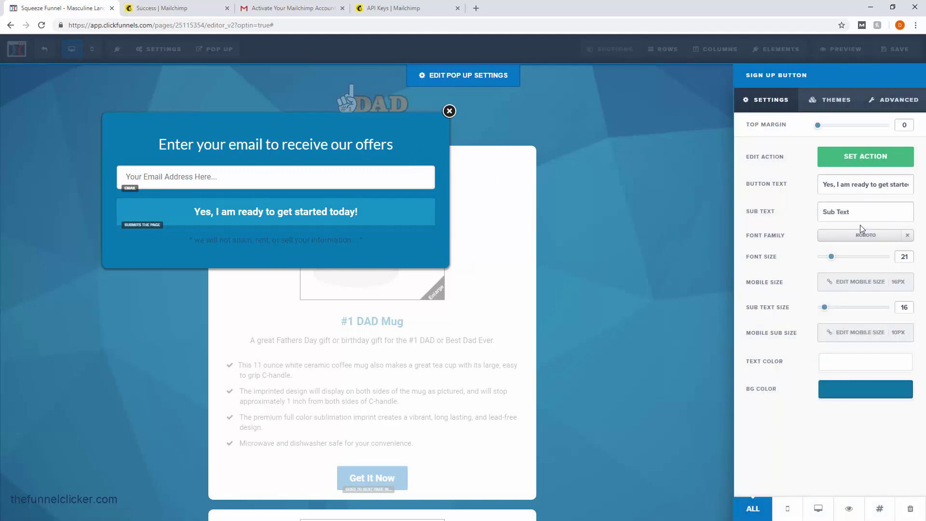
pyautogui.click(859, 395)
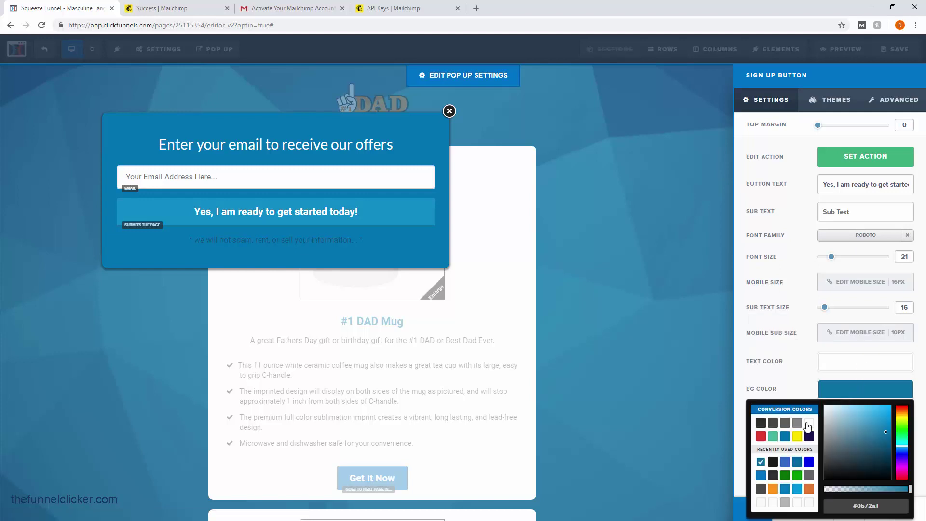
pyautogui.click(809, 491)
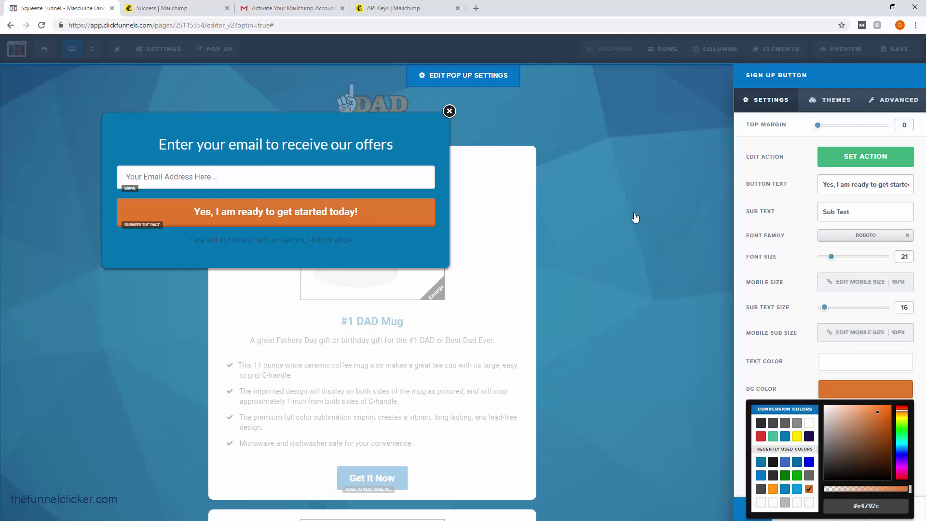
pyautogui.click(419, 249)
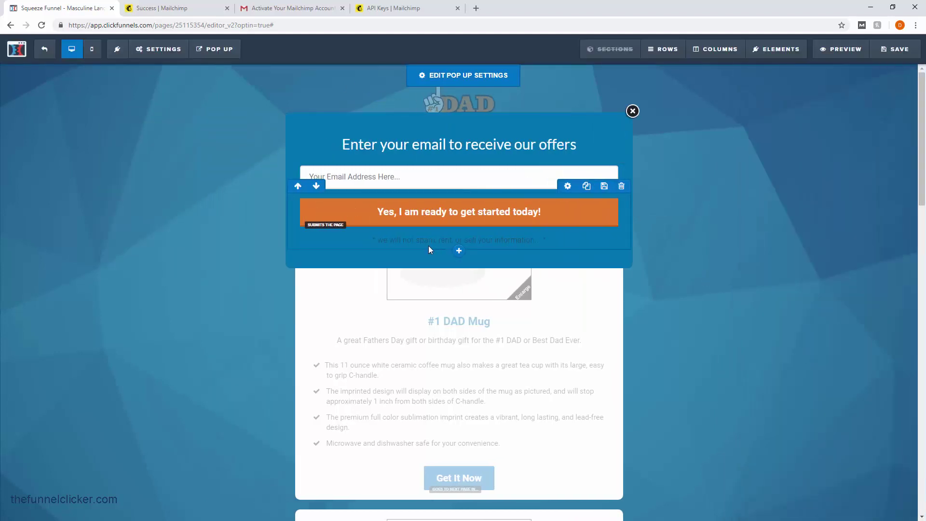
# Change the text color of the anti-spam note below the pop-up's sign-up button to white.
pyautogui.click(419, 242)
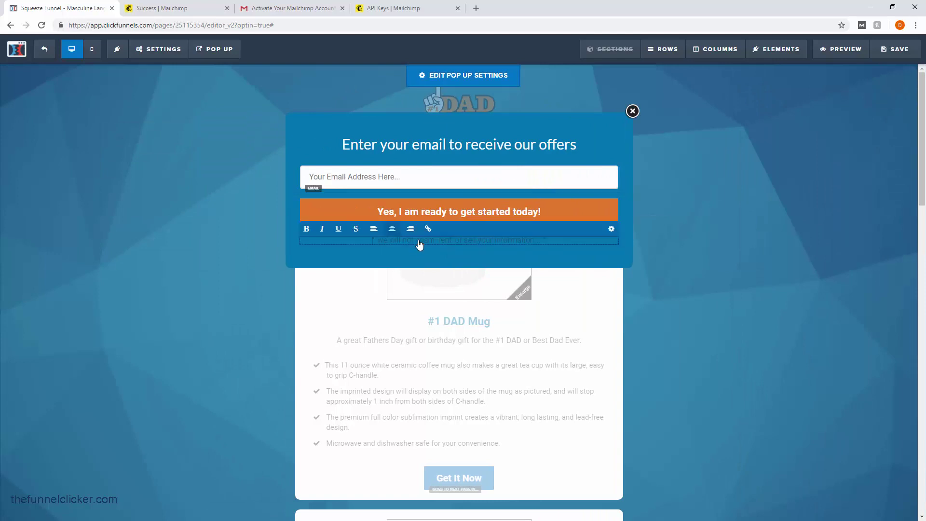
pyautogui.click(423, 257)
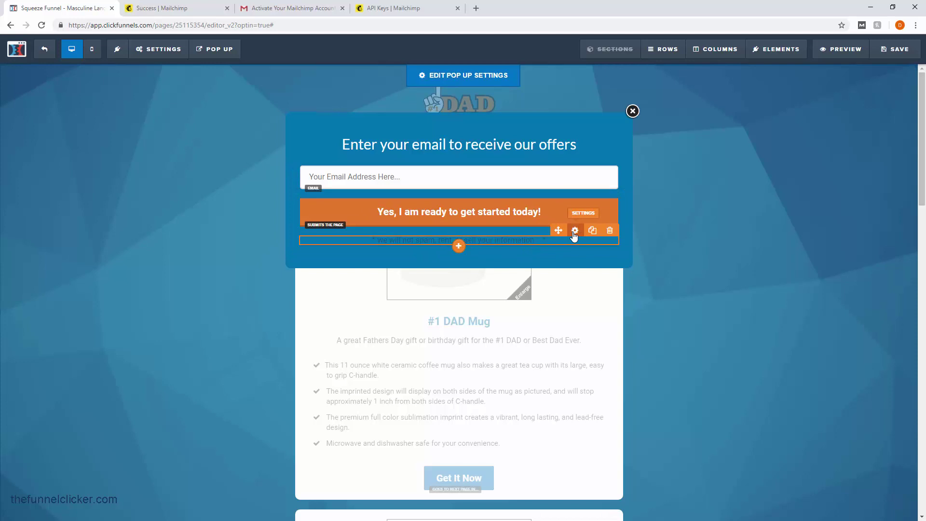
pyautogui.click(574, 232)
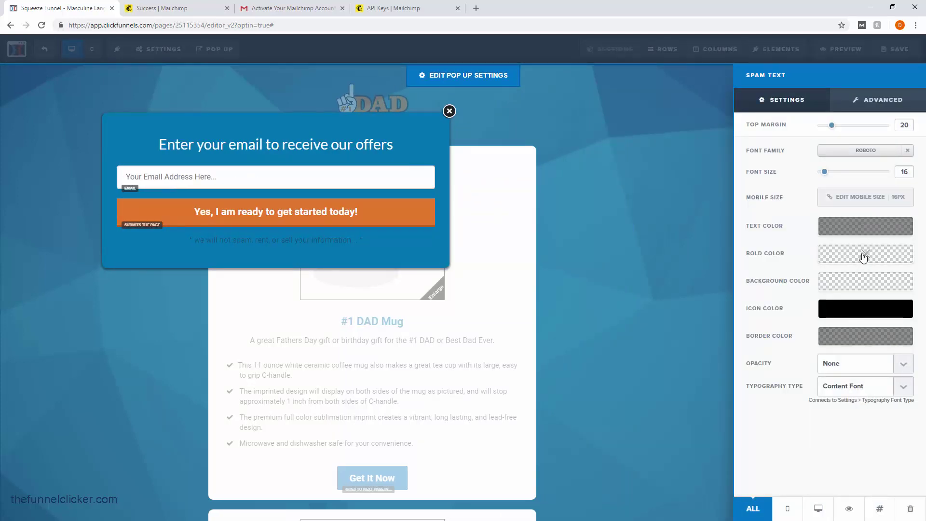
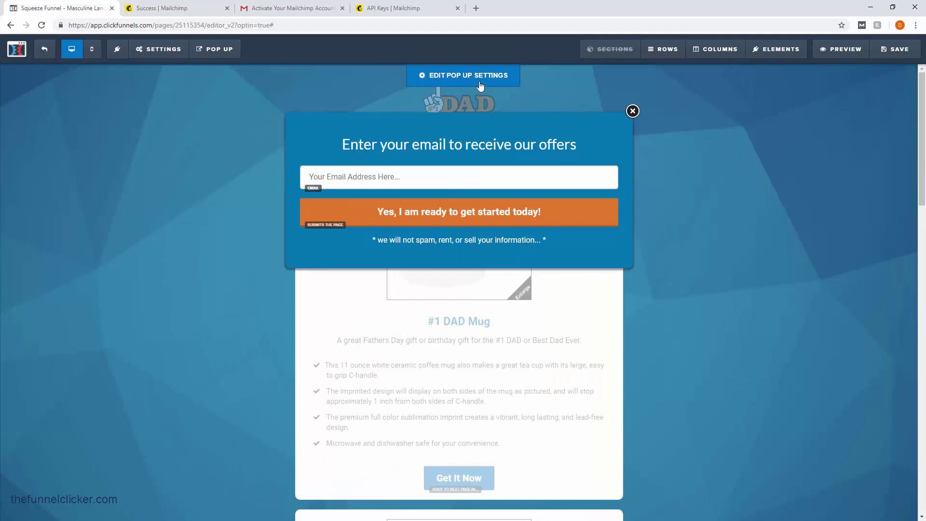
# Set the pop-up's modal width to Small and return to the page editor.
pyautogui.click(482, 82)
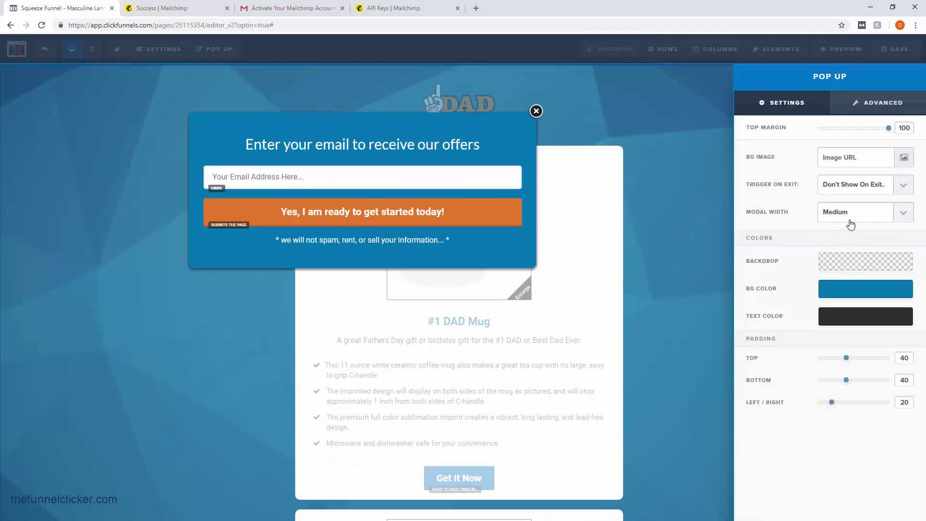
pyautogui.click(898, 217)
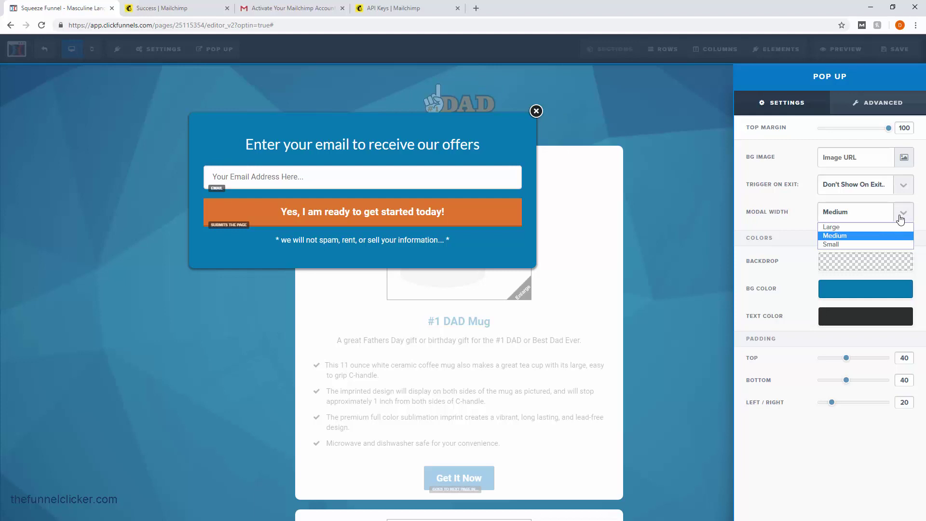
pyautogui.click(847, 244)
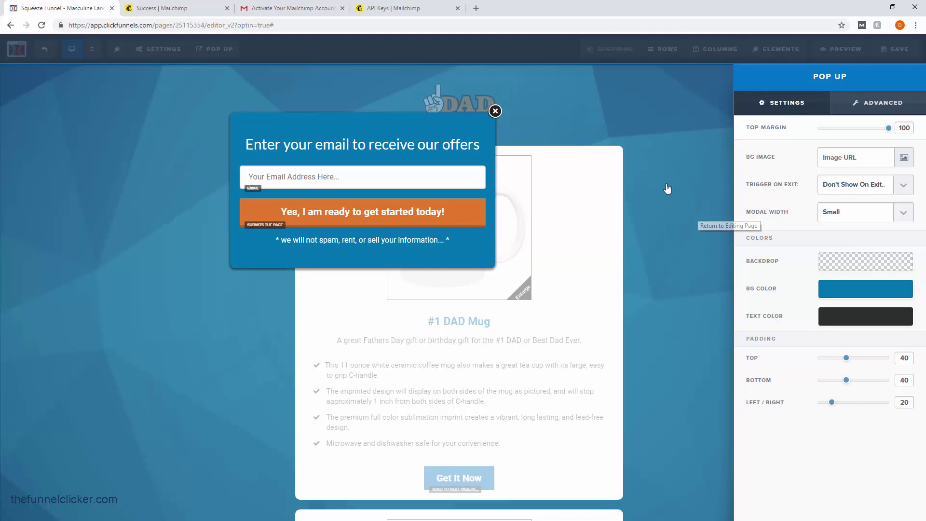
pyautogui.click(465, 123)
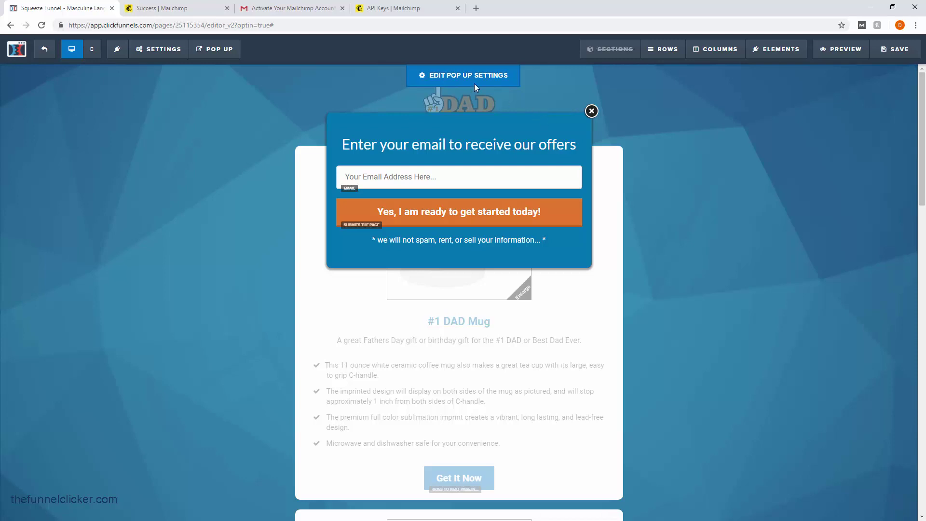
# Set the pop-up's timed delay to Fade In in its advanced animation settings.
pyautogui.click(459, 78)
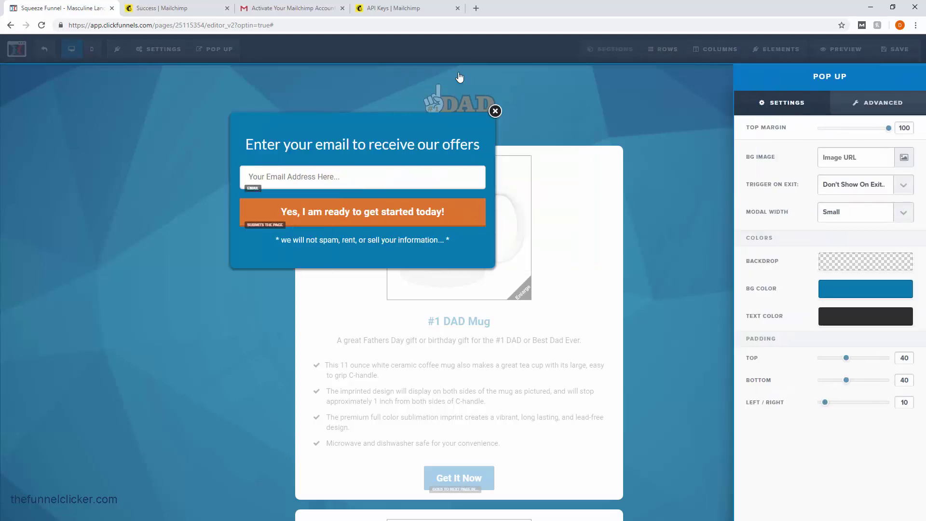
pyautogui.click(885, 103)
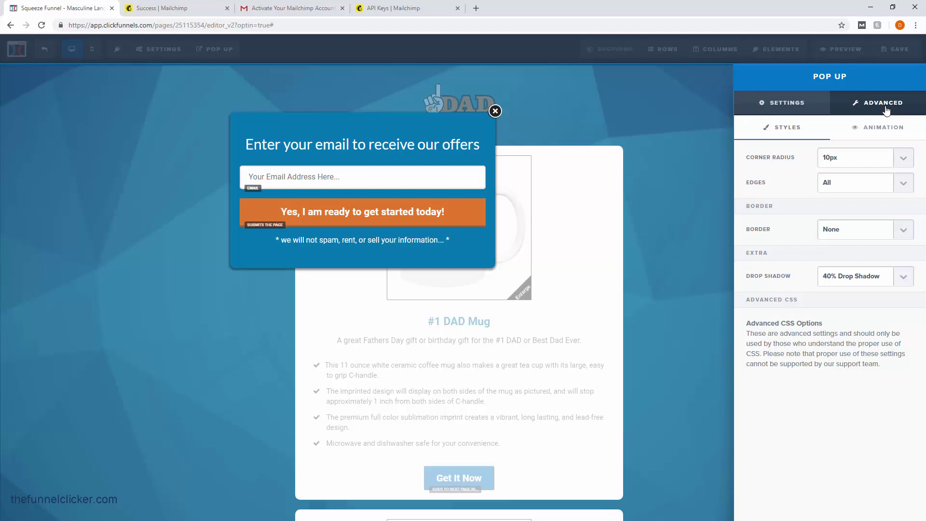
pyautogui.click(882, 131)
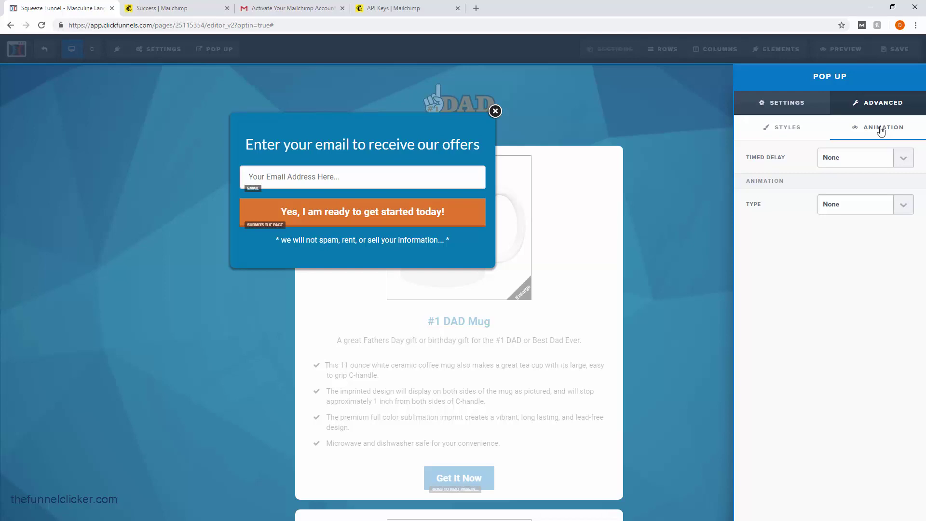
pyautogui.click(870, 164)
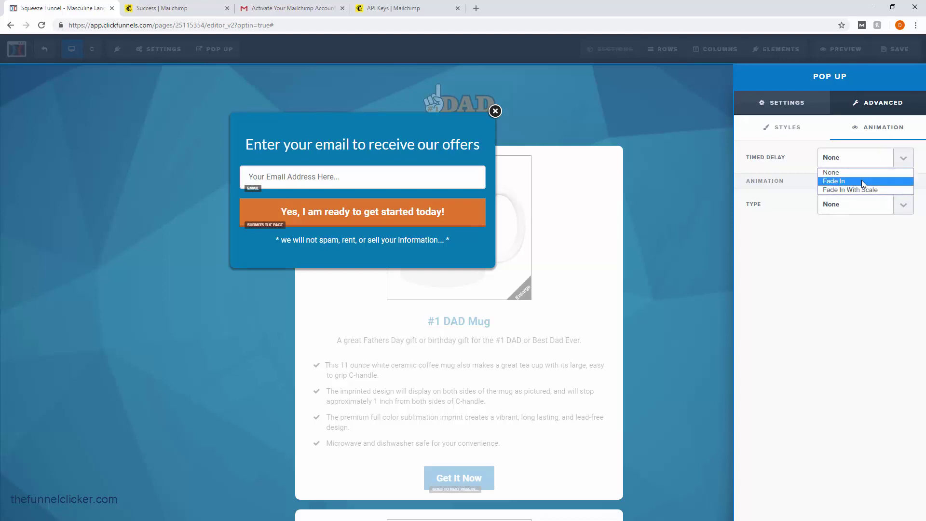
pyautogui.click(862, 181)
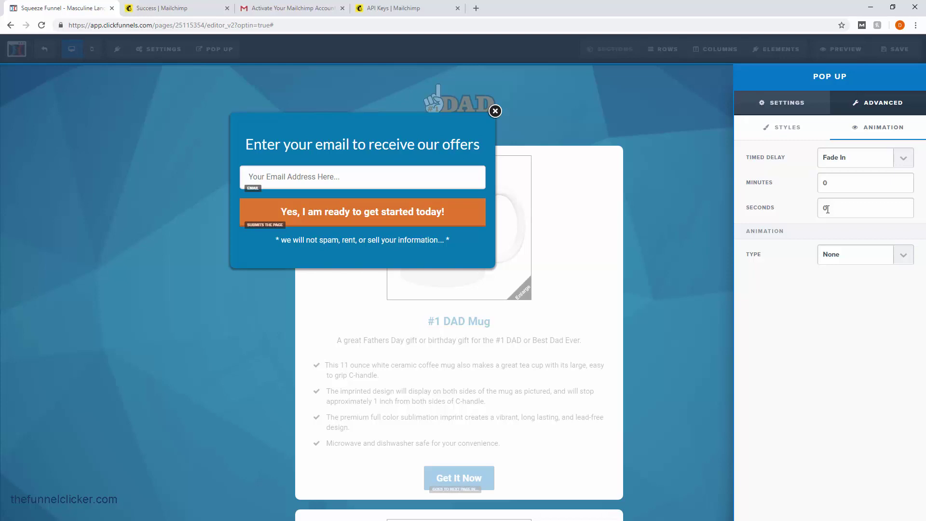
# Set the pop-up's animation type to On Page Load with the Fade In style and close its settings.
pyautogui.click(893, 262)
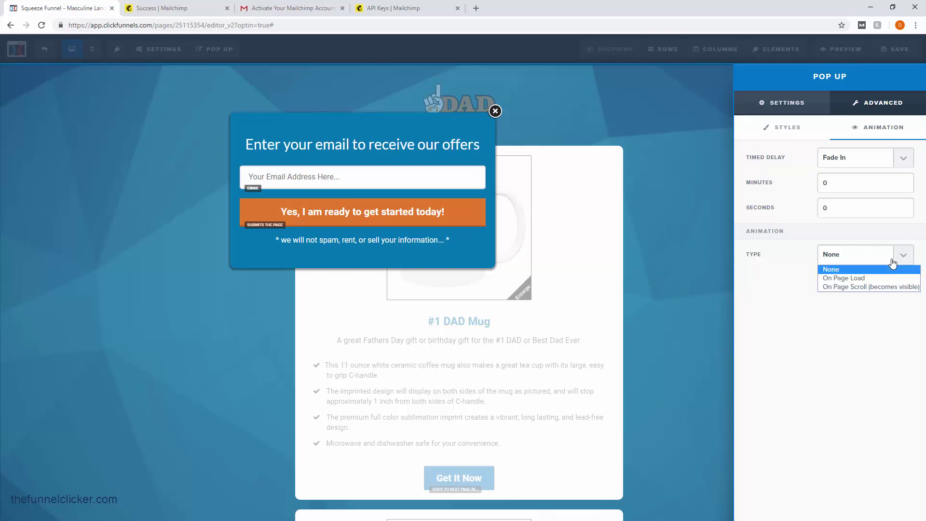
pyautogui.click(844, 279)
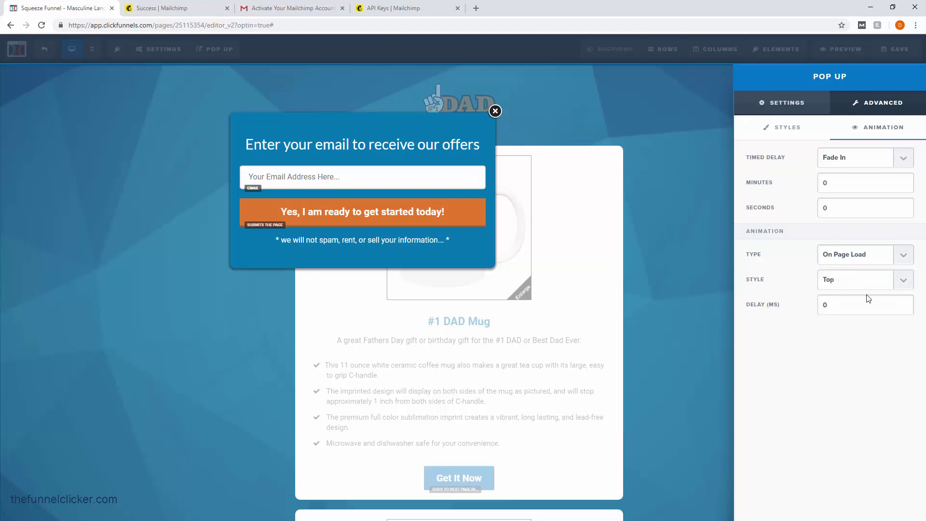
pyautogui.click(900, 283)
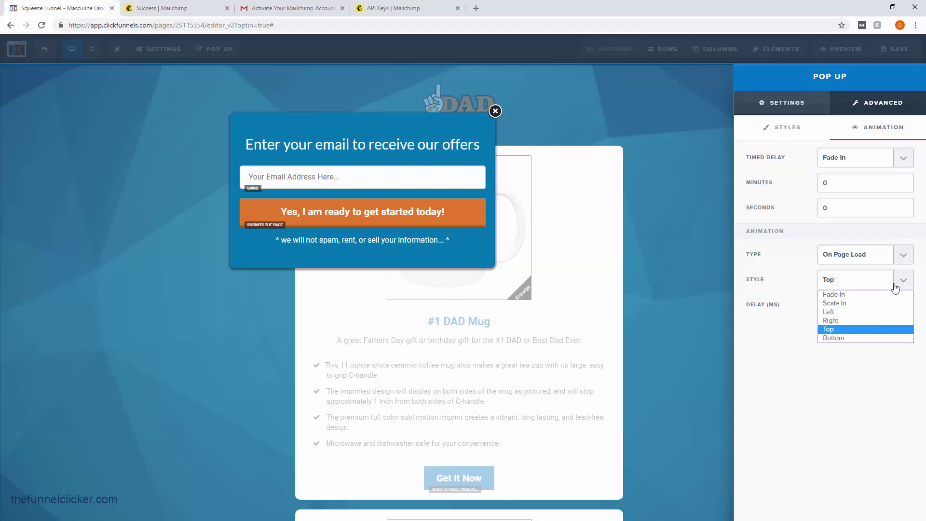
pyautogui.click(885, 294)
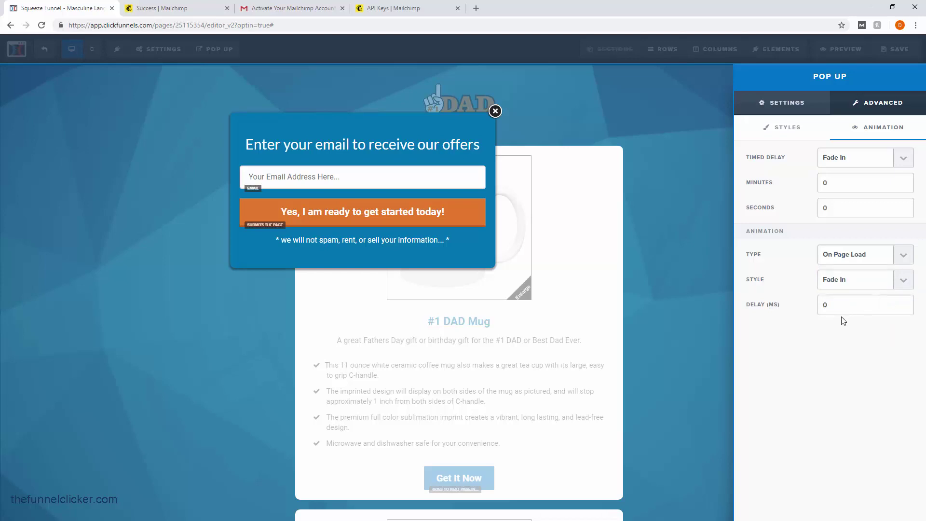
pyautogui.click(900, 286)
pyautogui.click(900, 286)
pyautogui.click(665, 175)
# Save the page, check the pop-up in the page preview and close the preview.
pyautogui.click(900, 50)
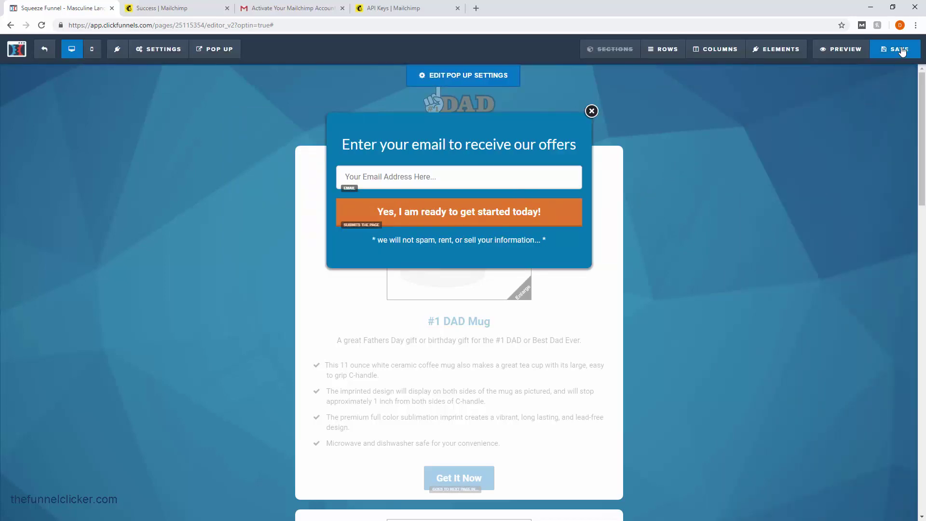
pyautogui.click(846, 49)
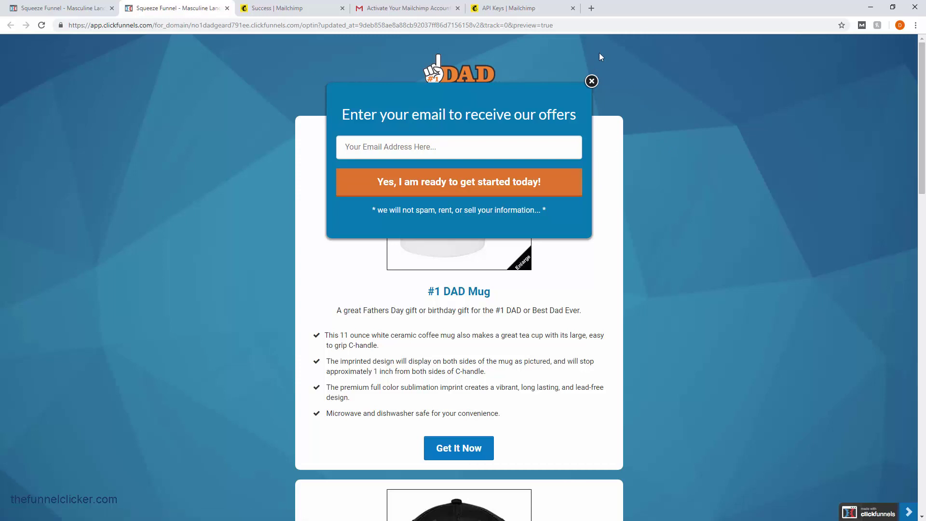
pyautogui.click(227, 8)
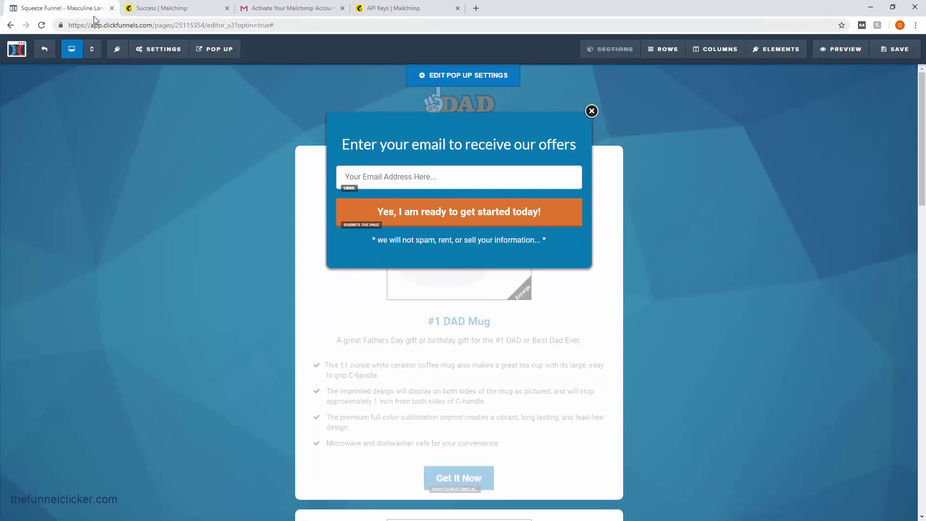
pyautogui.click(450, 81)
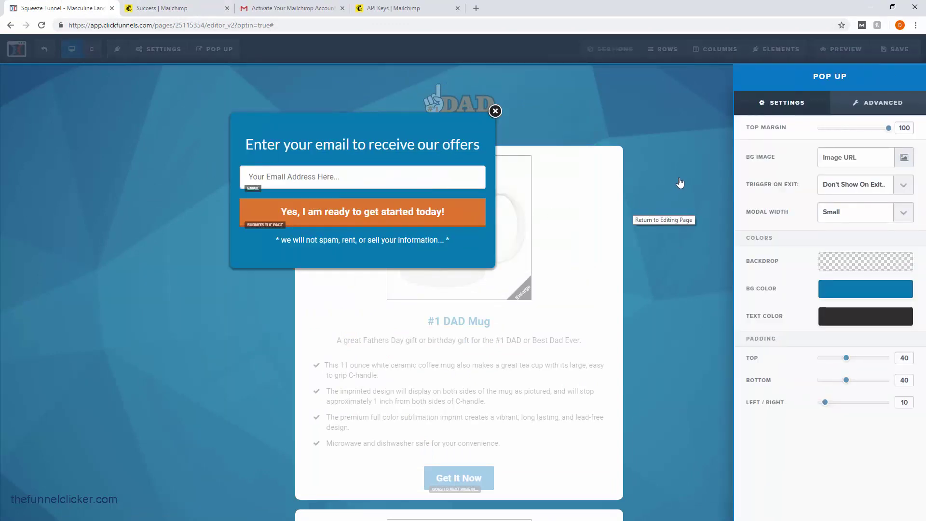
pyautogui.click(453, 129)
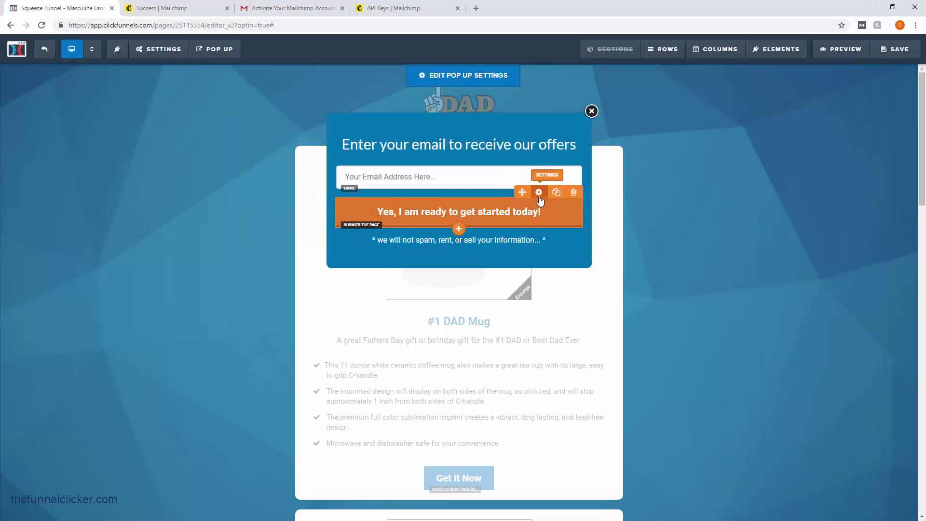
# Change the pop-up's sign-up button text to "Click to Sign Up" and close the button's settings.
pyautogui.click(540, 196)
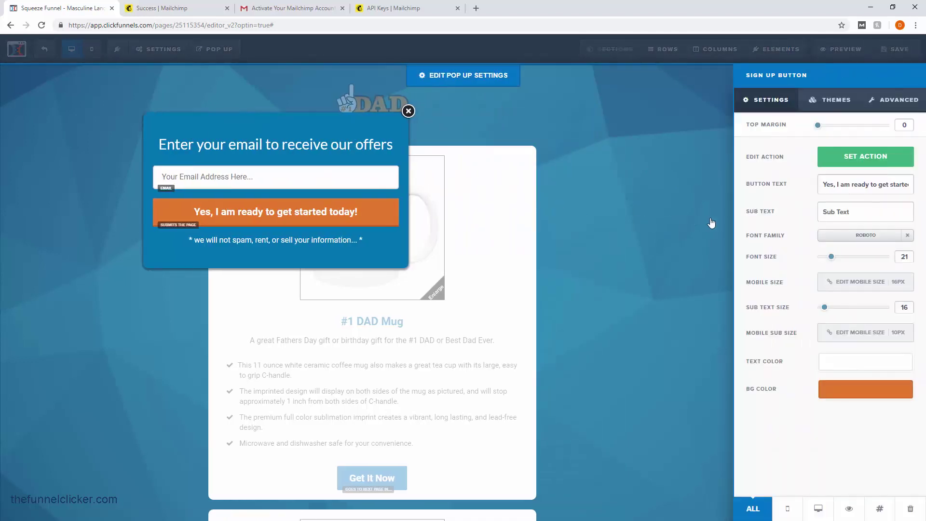
pyautogui.tripleClick(855, 191)
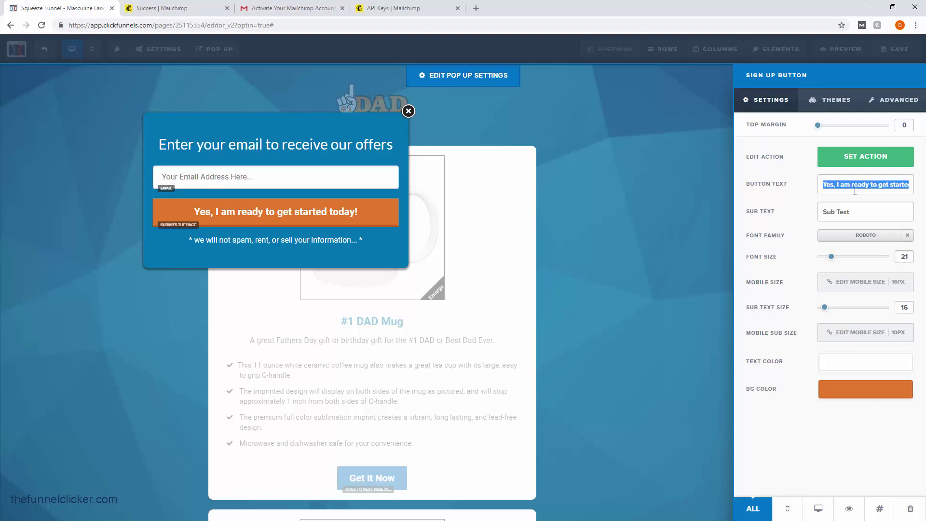
pyautogui.write('Cli')
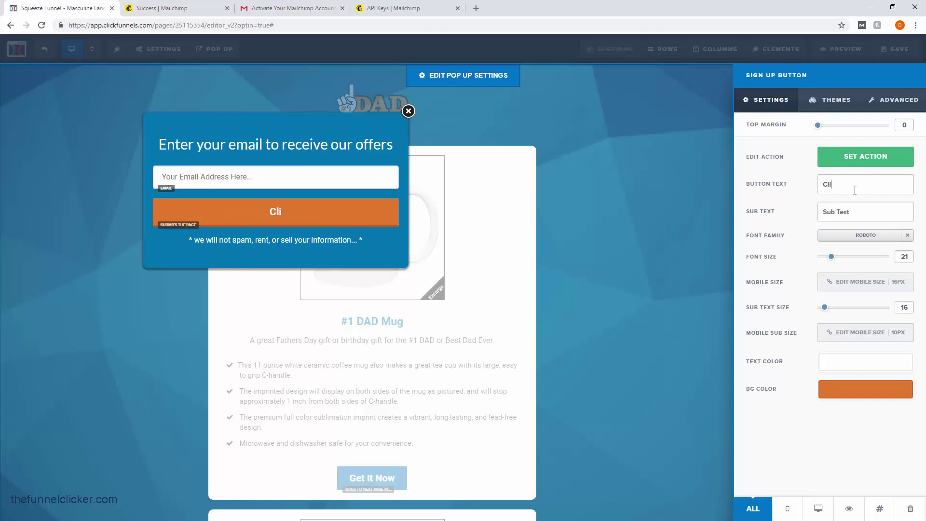
pyautogui.write('ck to Sign Up')
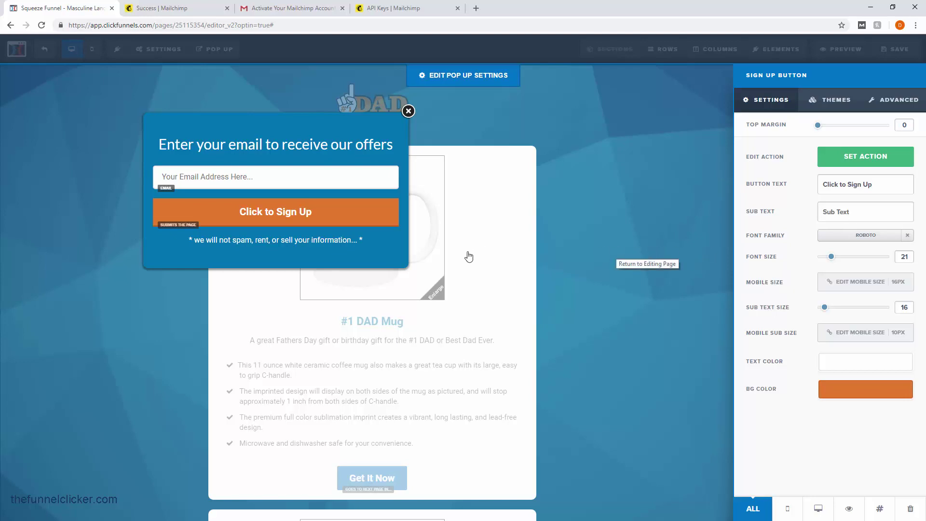
pyautogui.click(396, 255)
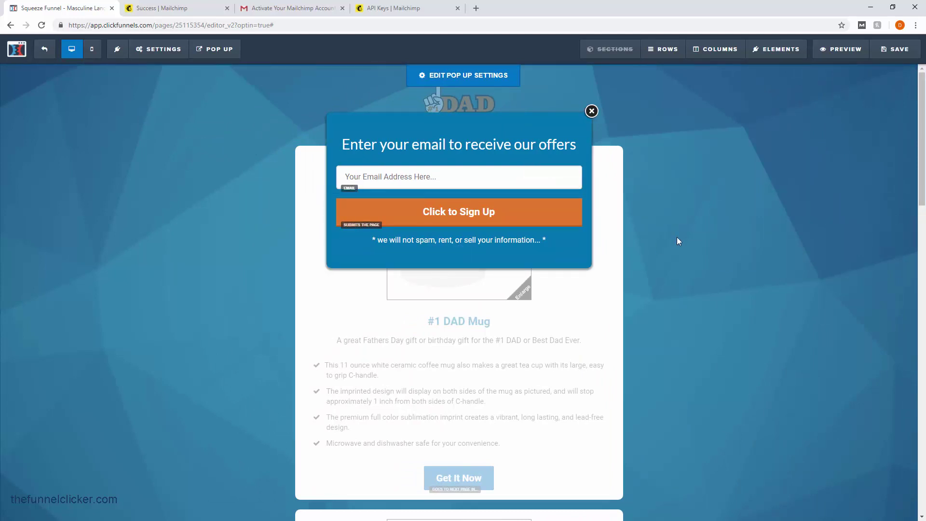
# Save the page with the new button text and open its preview.
pyautogui.click(896, 49)
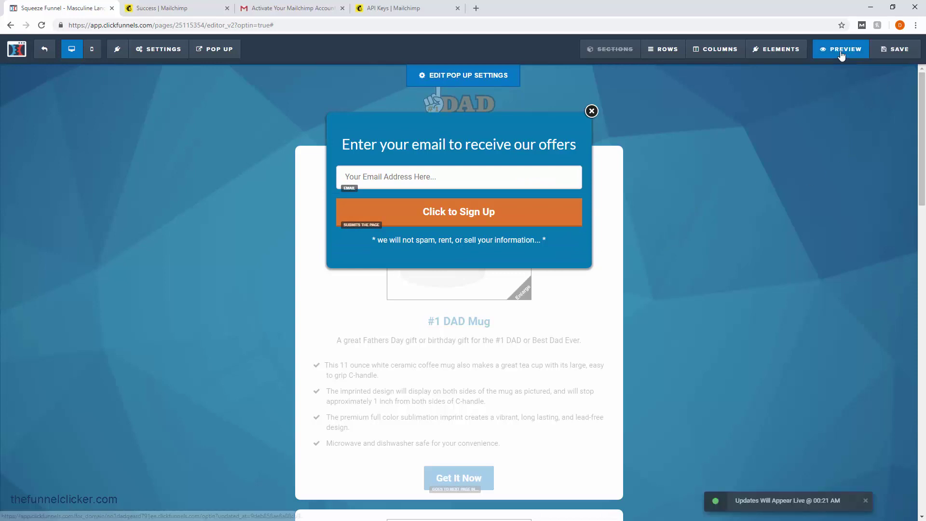
pyautogui.click(840, 54)
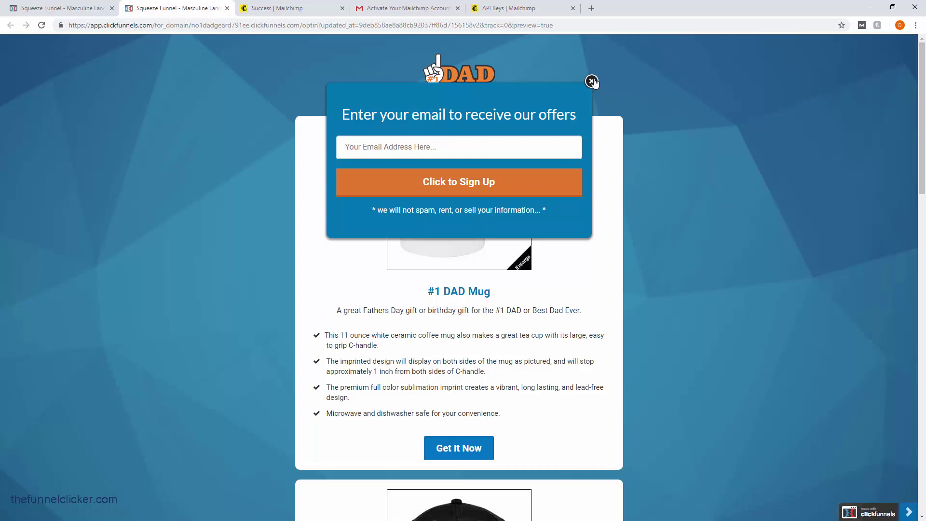
# Dismiss the pop-up in the preview and look through the product sections and their Get It Now buttons.
pyautogui.click(623, 172)
pyautogui.scroll(-1, 610, 204)
pyautogui.scroll(-8, 610, 204)
pyautogui.scroll(5, 610, 204)
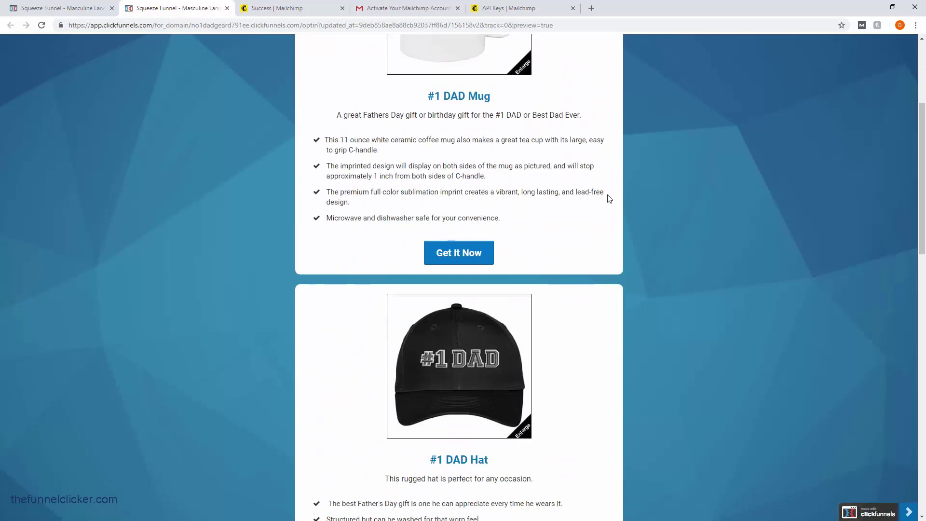
pyautogui.scroll(4, 610, 197)
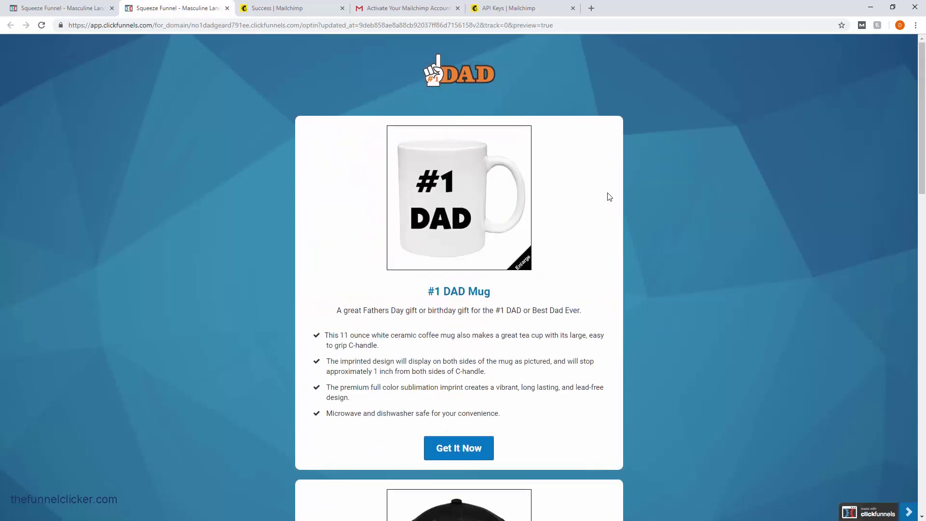
pyautogui.scroll(-5, 609, 197)
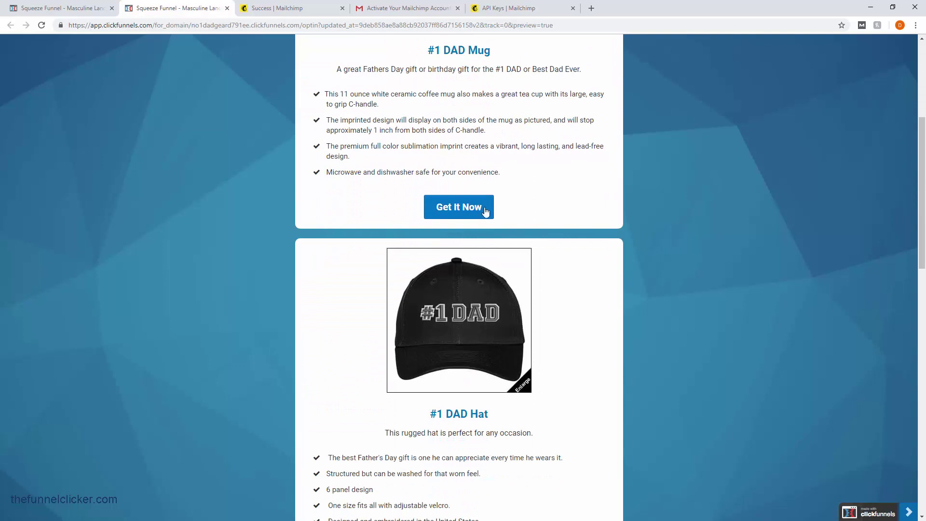
pyautogui.scroll(-4, 574, 202)
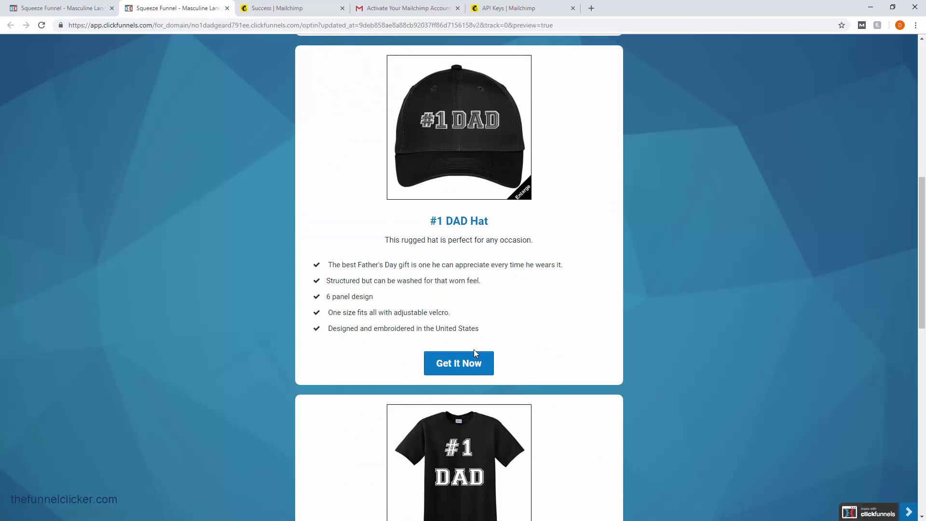
pyautogui.scroll(-10, 473, 353)
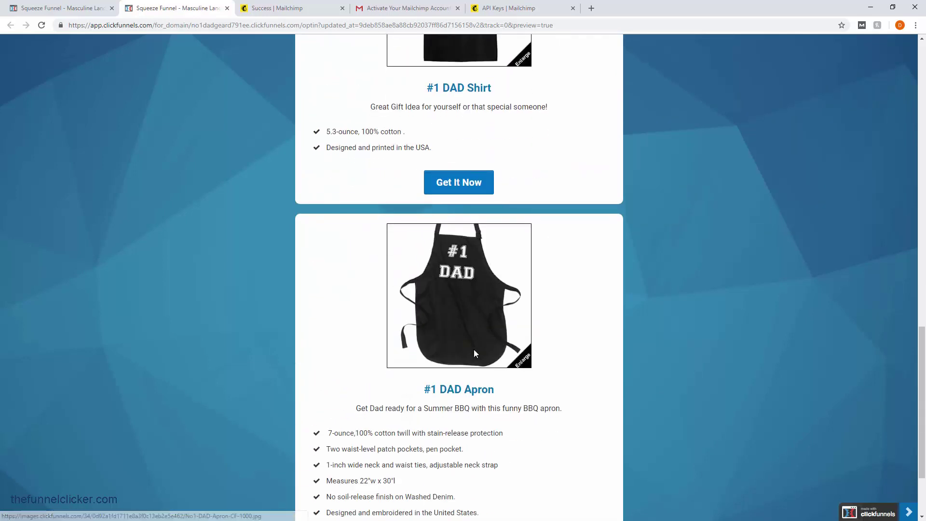
pyautogui.scroll(-2, 474, 353)
pyautogui.scroll(4, 611, 362)
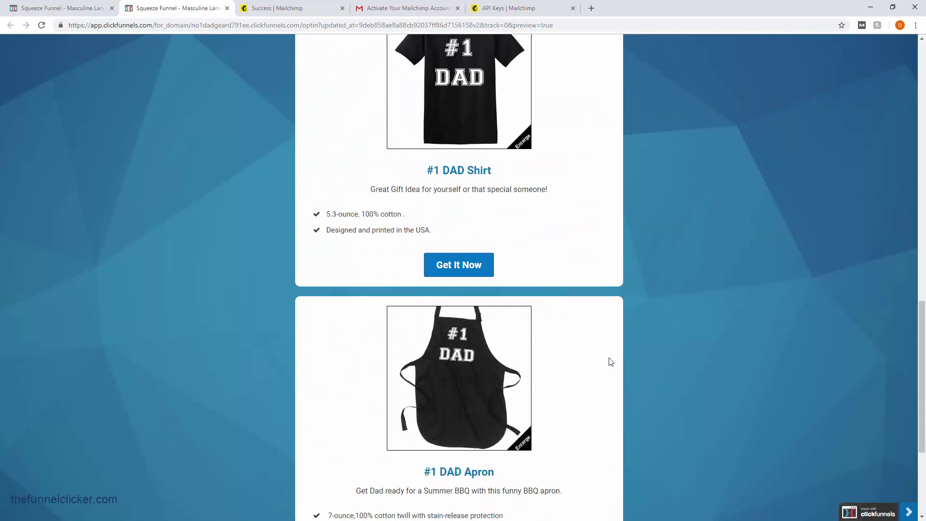